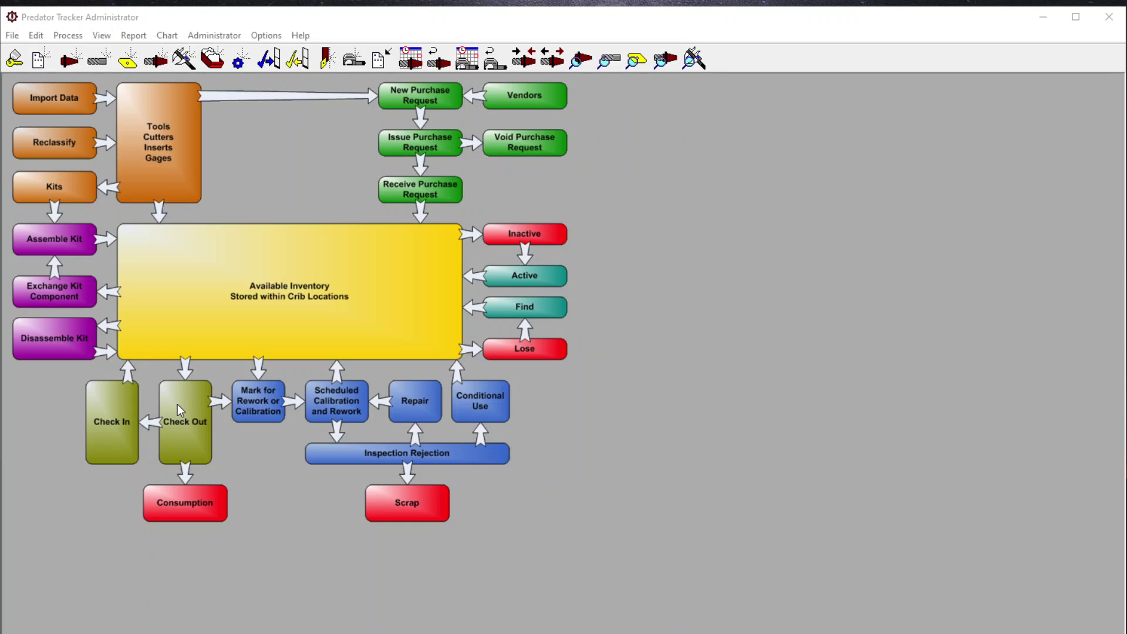
- Start a new kit type from the File menu and look up existing kit types, finding none
{"action": "left_click", "coordinate": [13, 36]}
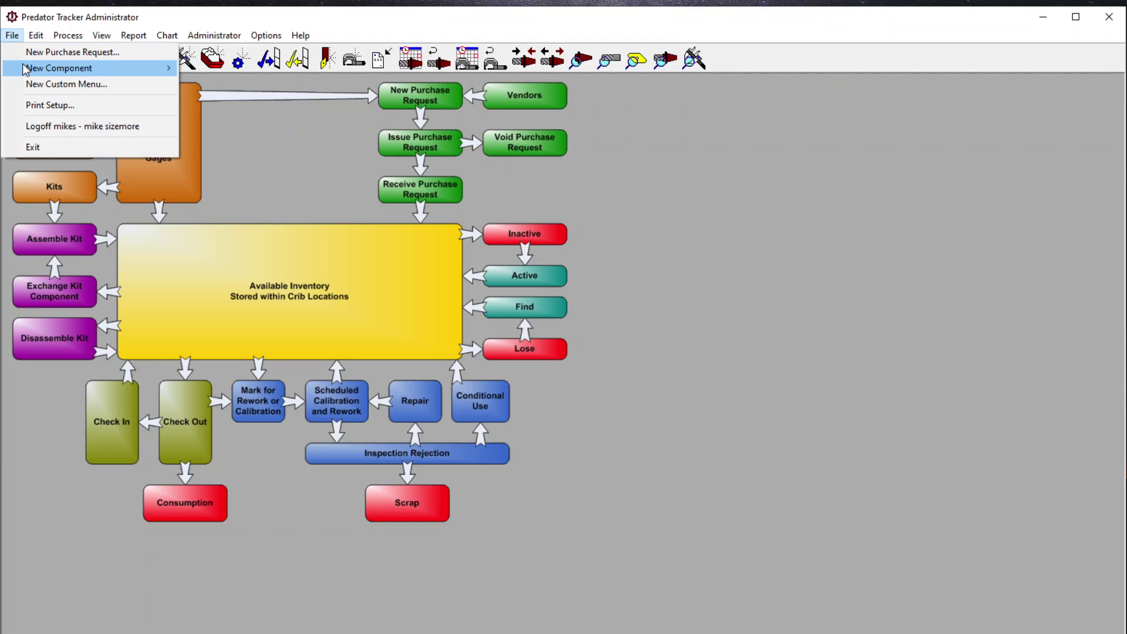
{"action": "mouse_move", "coordinate": [152, 66]}
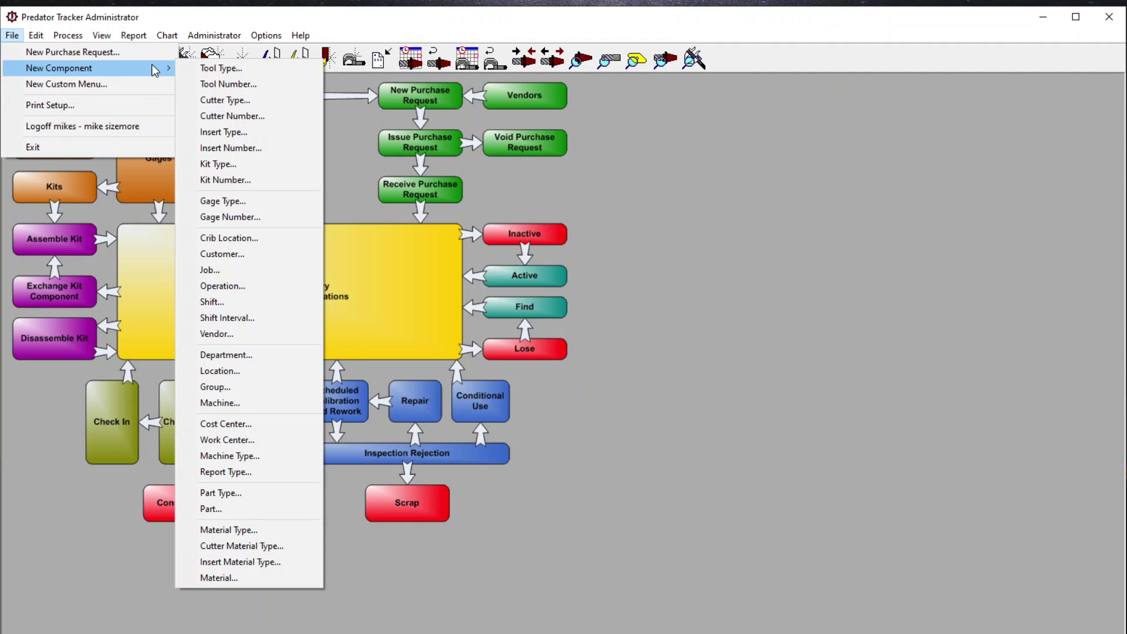
{"action": "left_click", "coordinate": [234, 165]}
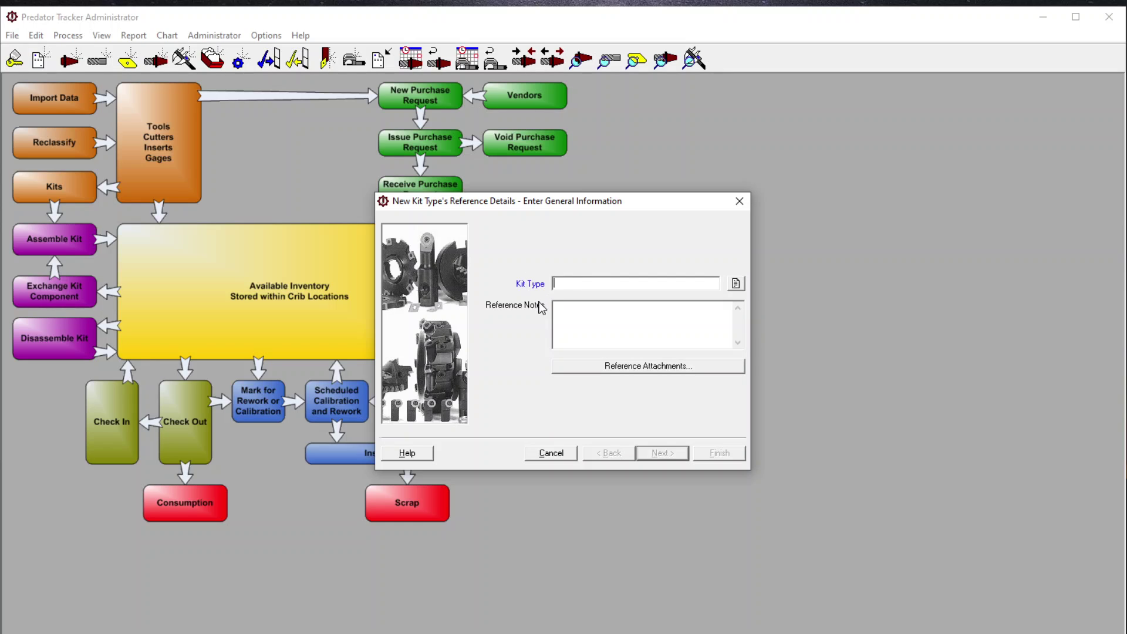
{"action": "left_click", "coordinate": [735, 285]}
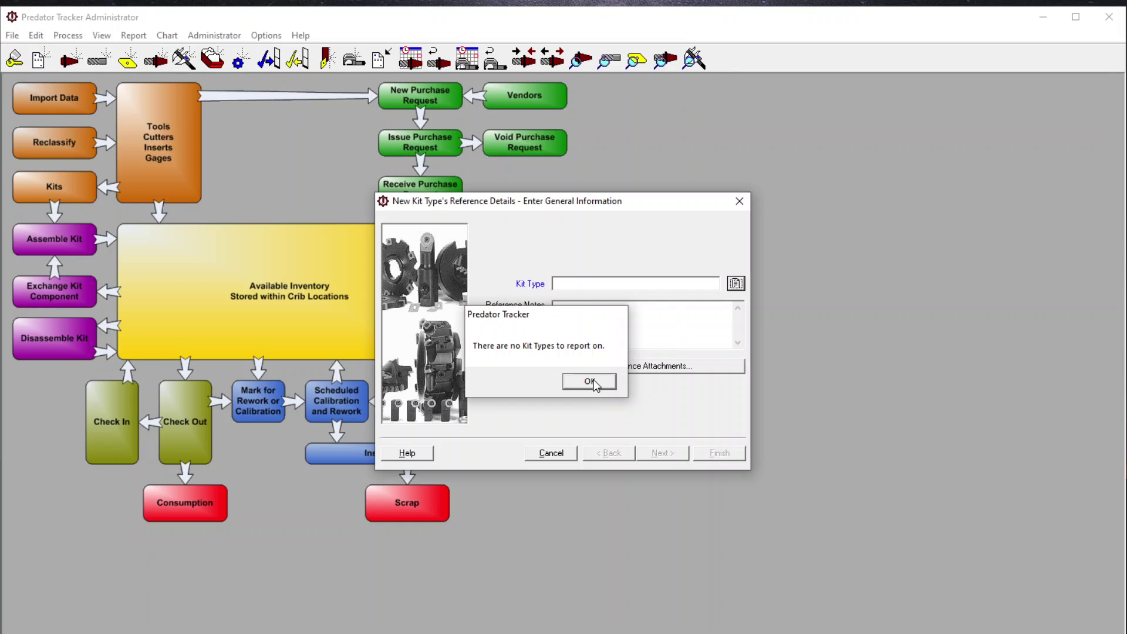
{"action": "left_click", "coordinate": [593, 383]}
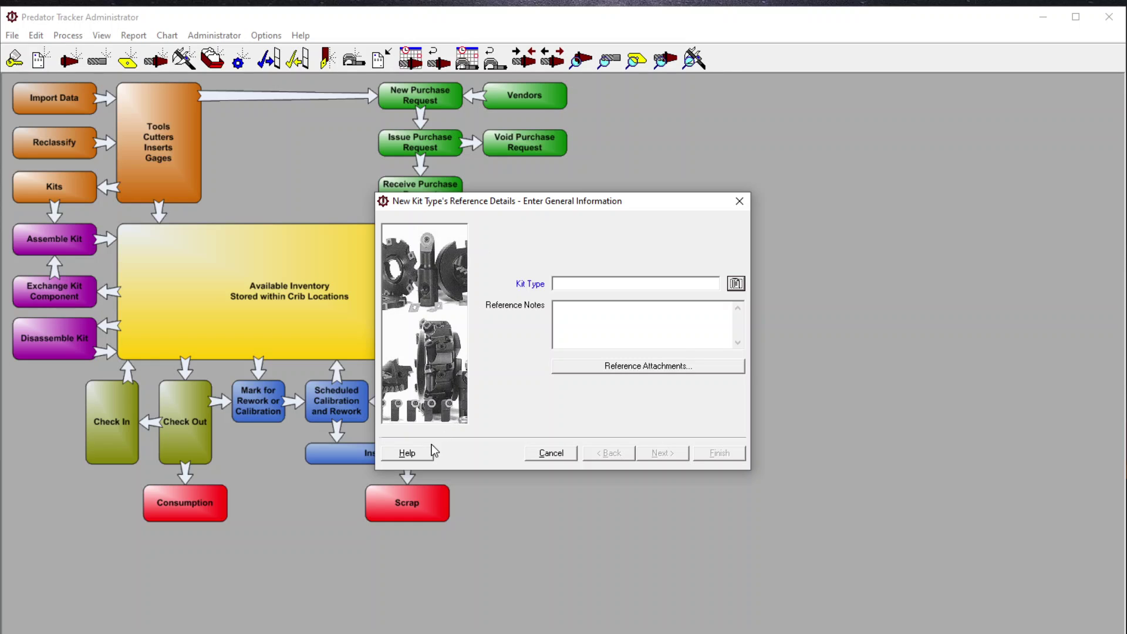
- View the kit type form's help maximized, then close the New Kit Type form
{"action": "left_click", "coordinate": [426, 455]}
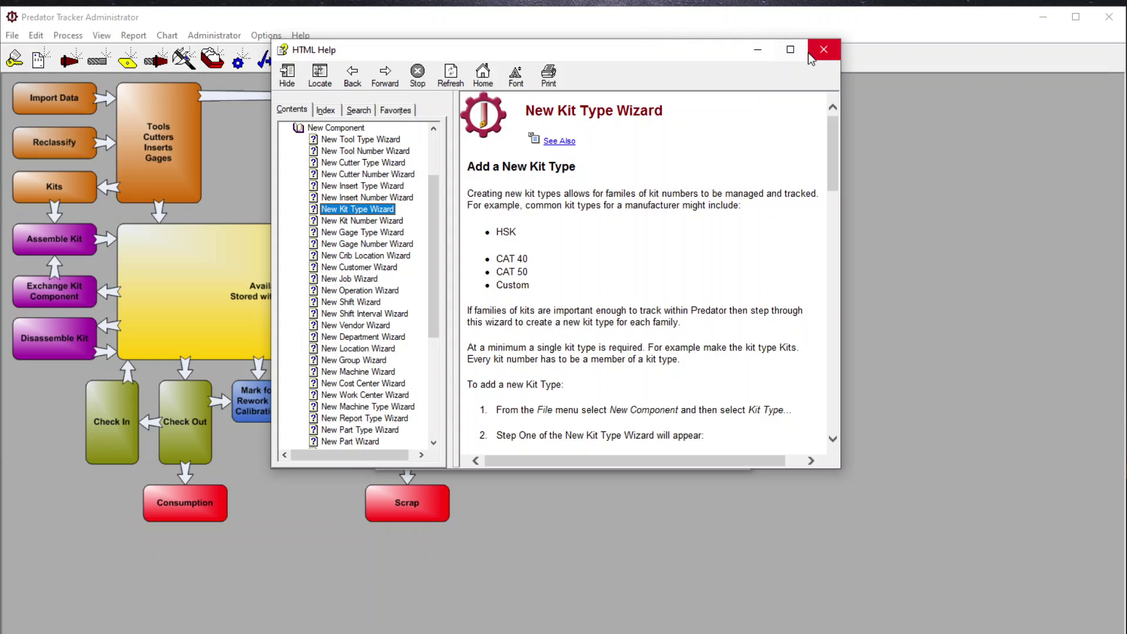
{"action": "left_click", "coordinate": [790, 49]}
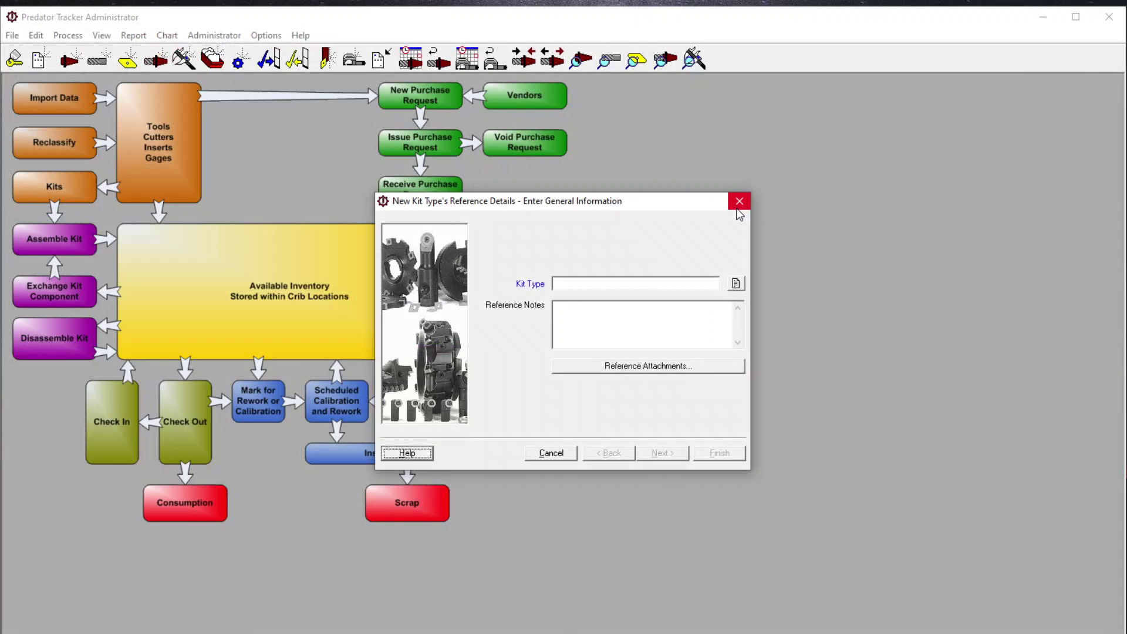
{"action": "left_click", "coordinate": [739, 200]}
- Browse the File > New Component options, then bring up the Edit > Tools submenu
{"action": "left_click", "coordinate": [12, 36]}
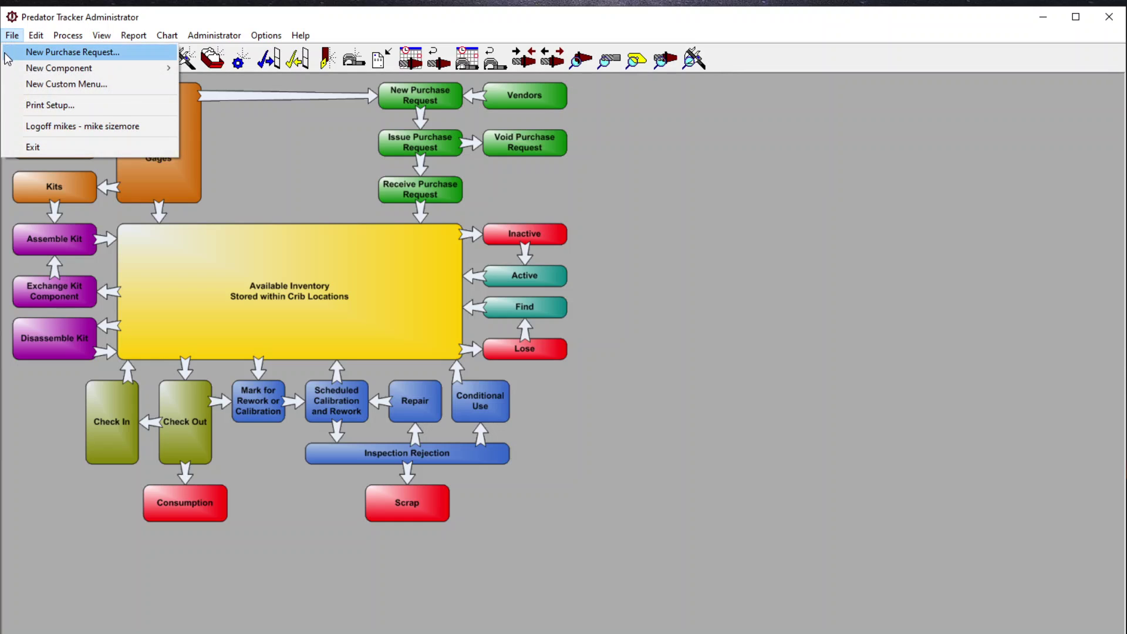
{"action": "mouse_move", "coordinate": [151, 73]}
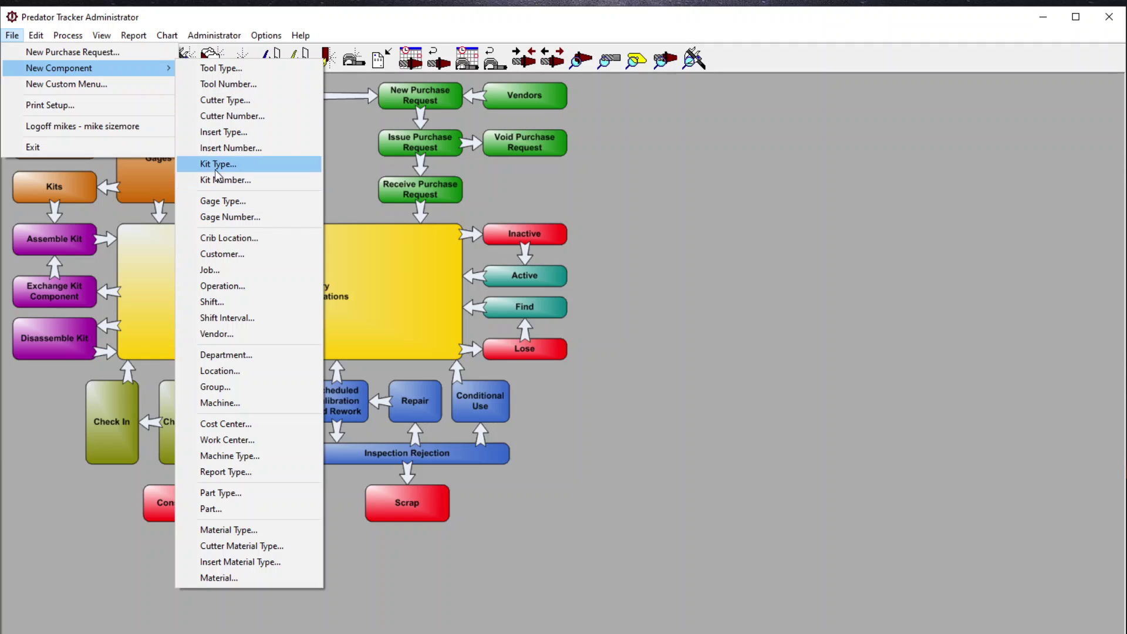
{"action": "mouse_move", "coordinate": [47, 43]}
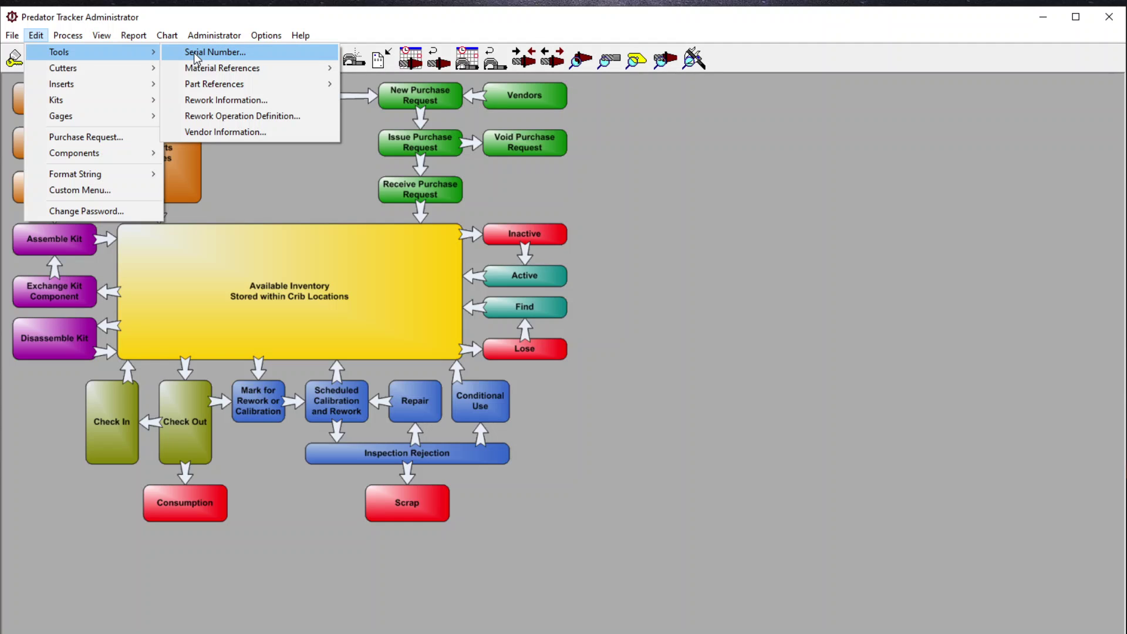
- Browse the Edit submenus, then show Process > Purchase Request with its issue, receive and void choices
{"action": "mouse_move", "coordinate": [77, 88]}
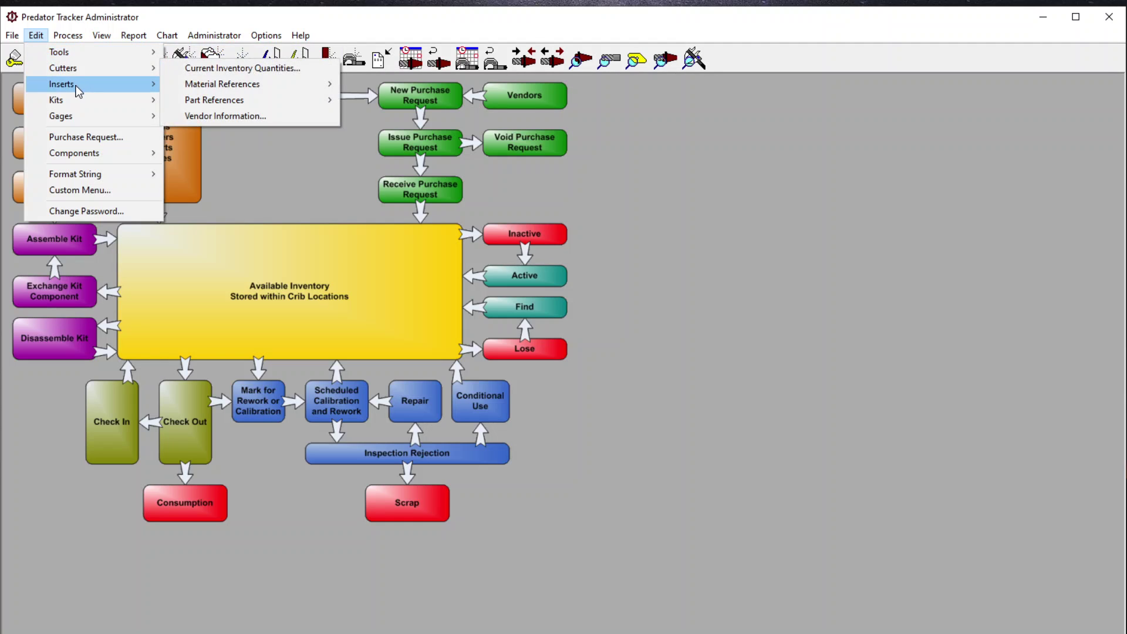
{"action": "mouse_move", "coordinate": [71, 123]}
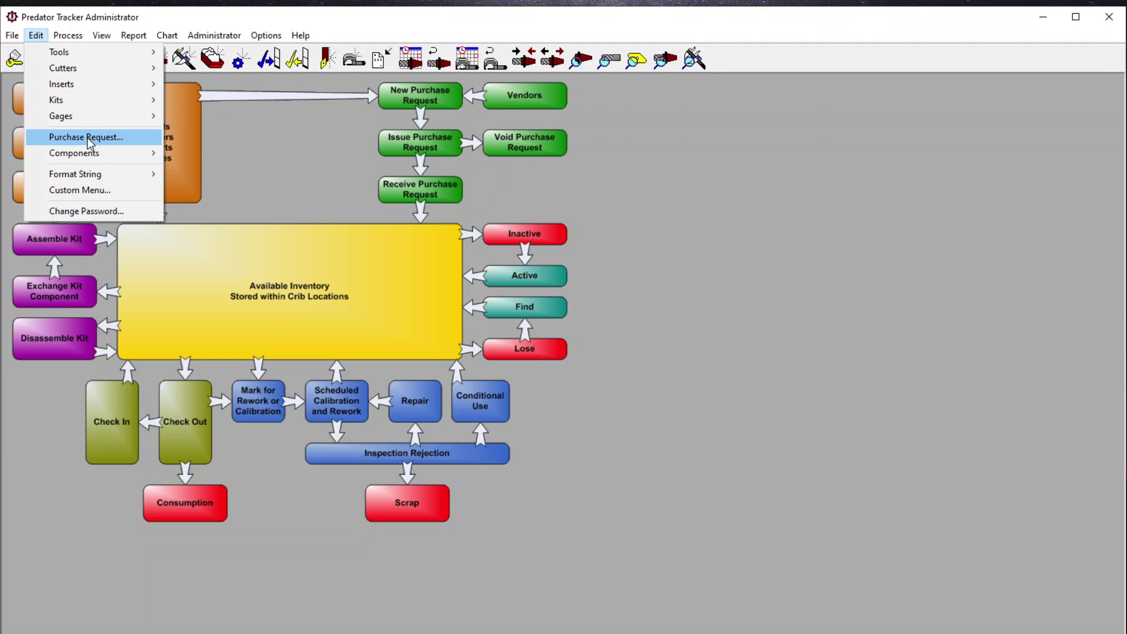
{"action": "mouse_move", "coordinate": [86, 157]}
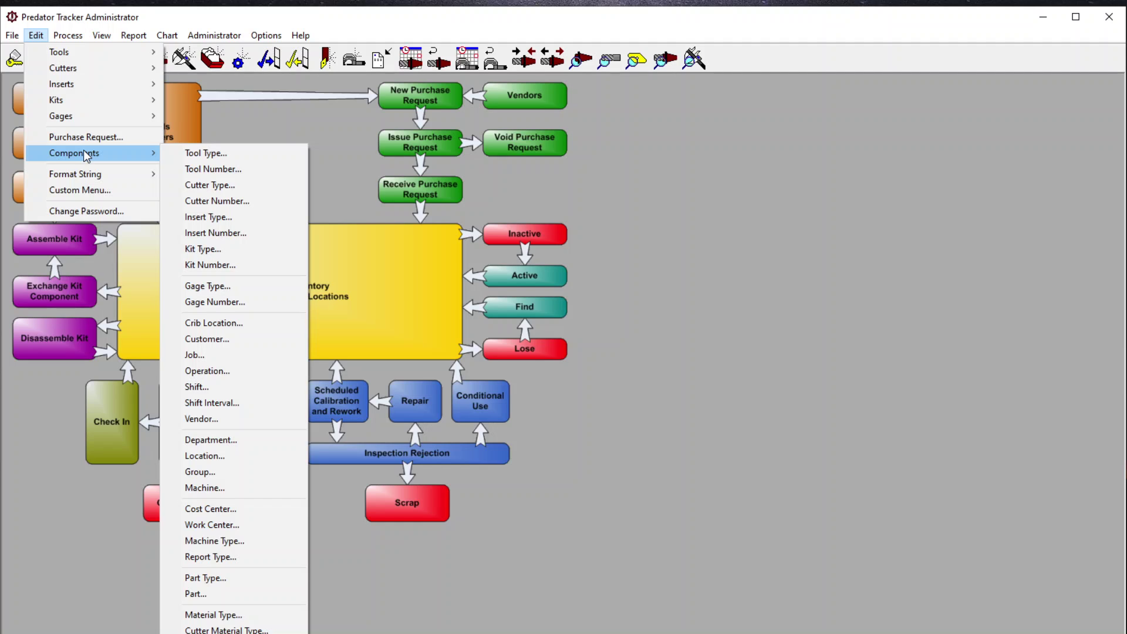
{"action": "left_click", "coordinate": [66, 35]}
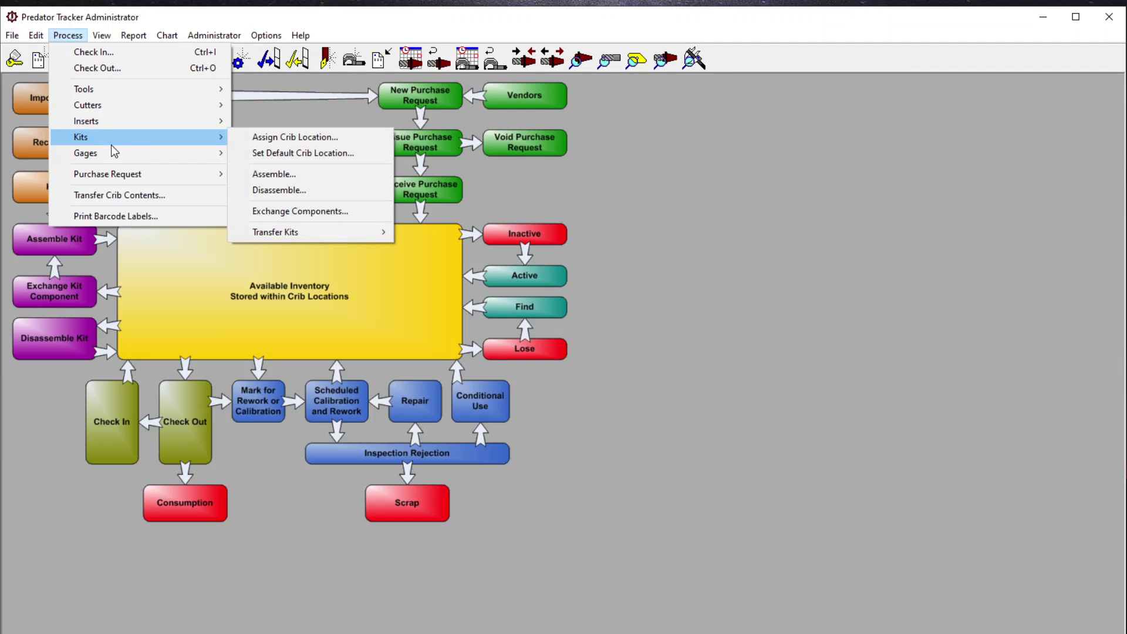
{"action": "mouse_move", "coordinate": [111, 154]}
{"action": "mouse_move", "coordinate": [110, 174]}
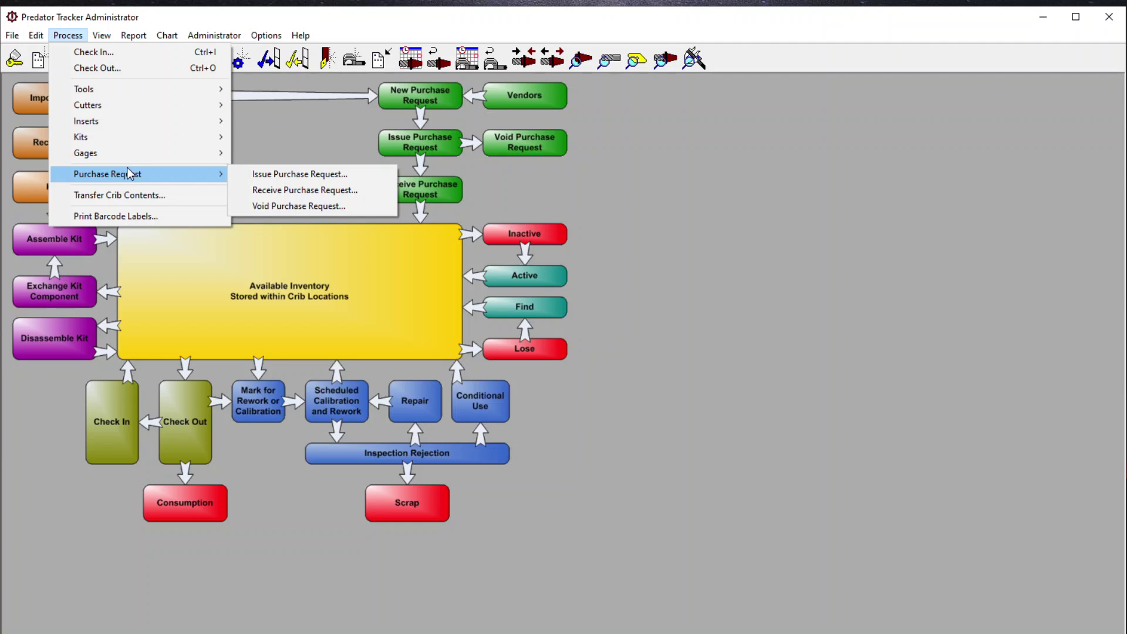
- Try issuing a Travers Tool purchase request, find no P.R. numbers, and cancel the form
{"action": "left_click", "coordinate": [282, 176]}
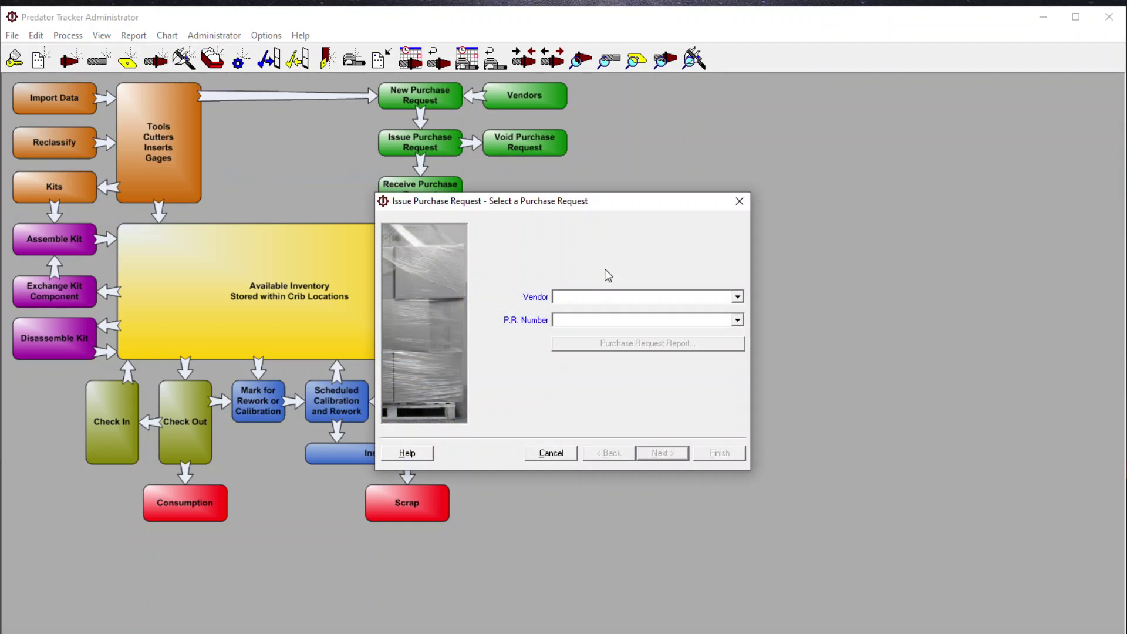
{"action": "left_click", "coordinate": [738, 300]}
{"action": "left_click", "coordinate": [667, 310]}
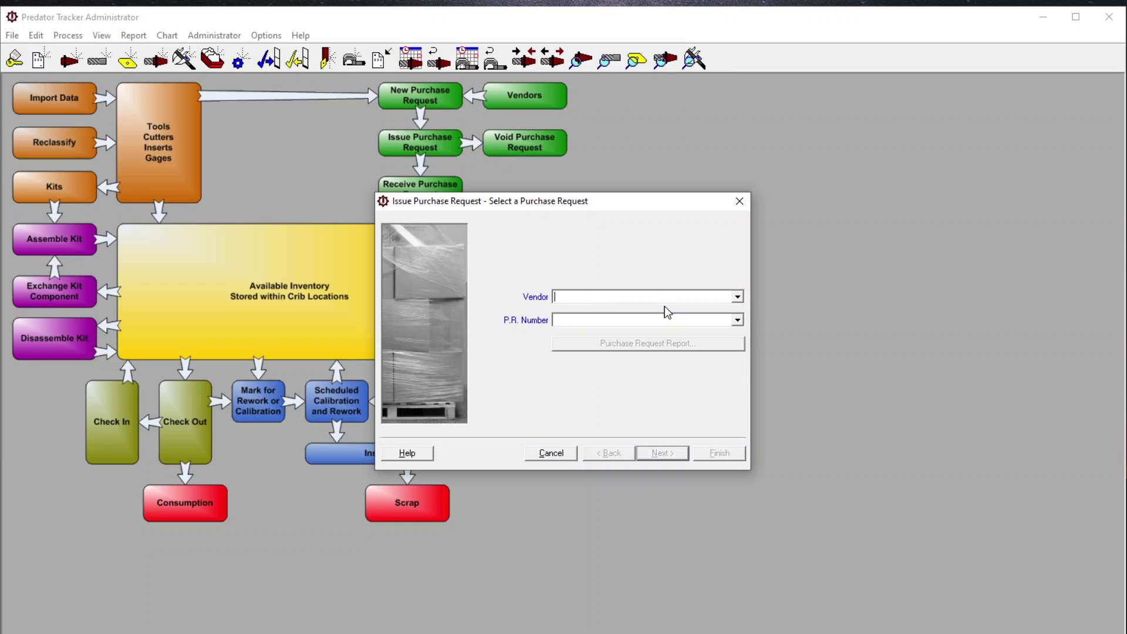
{"action": "left_click", "coordinate": [738, 320]}
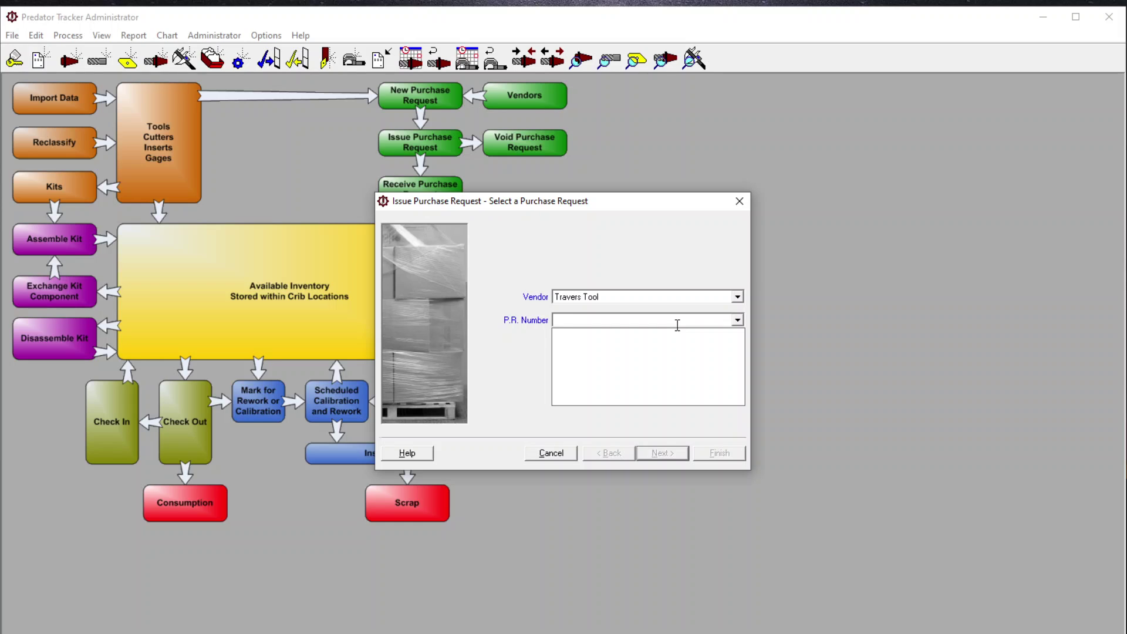
{"action": "type", "text": "7777"}
{"action": "left_click", "coordinate": [554, 458]}
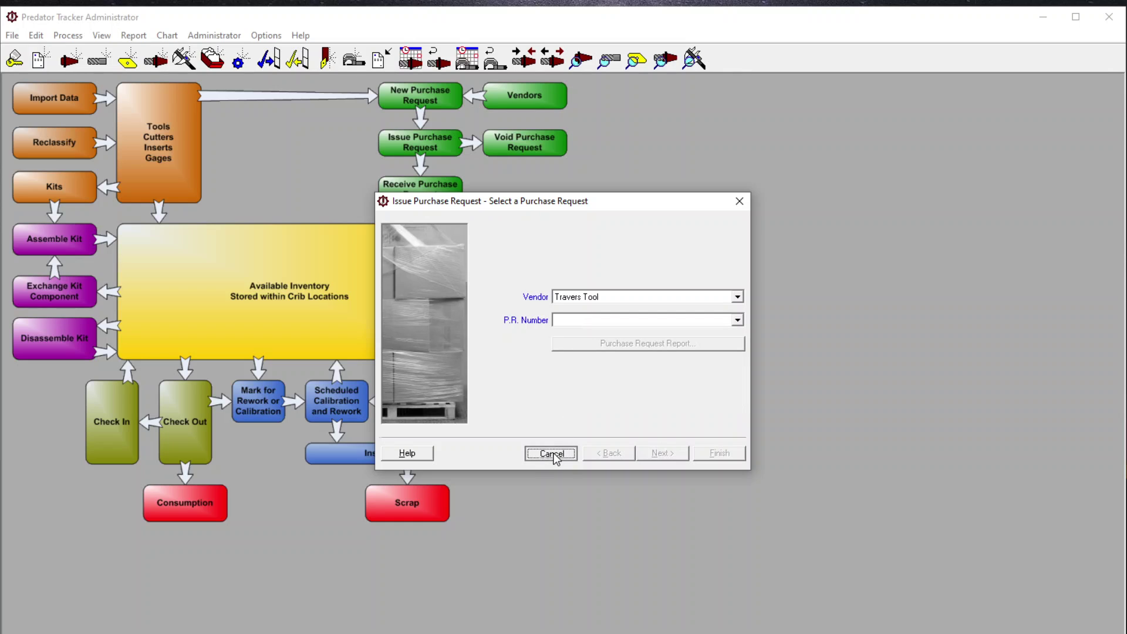
{"action": "left_click", "coordinate": [552, 454]}
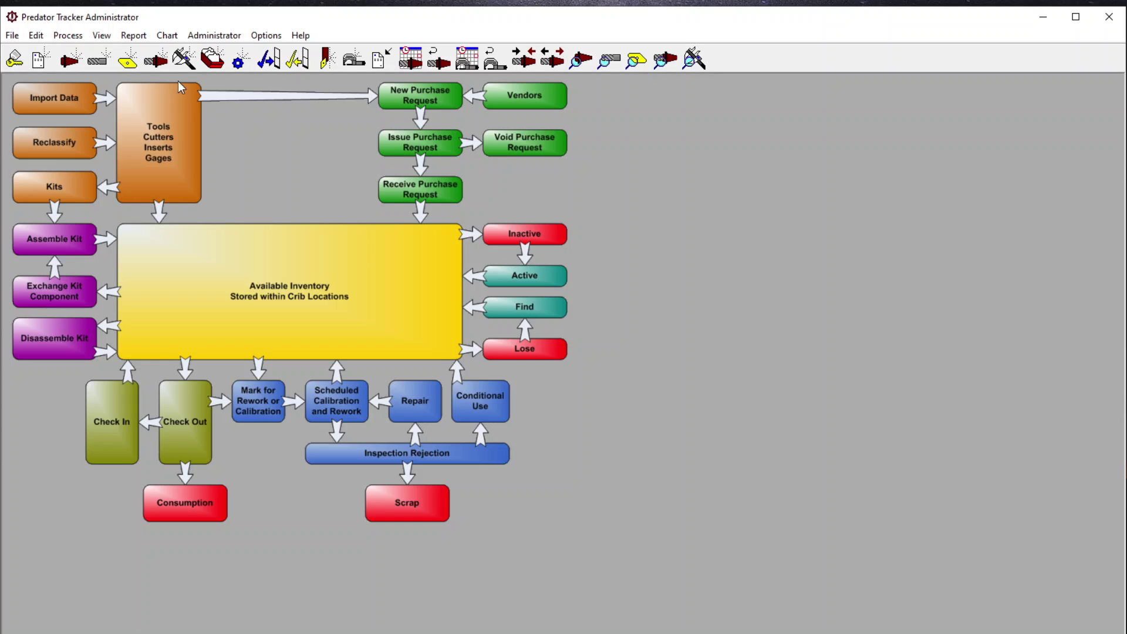
{"action": "left_click", "coordinate": [72, 37]}
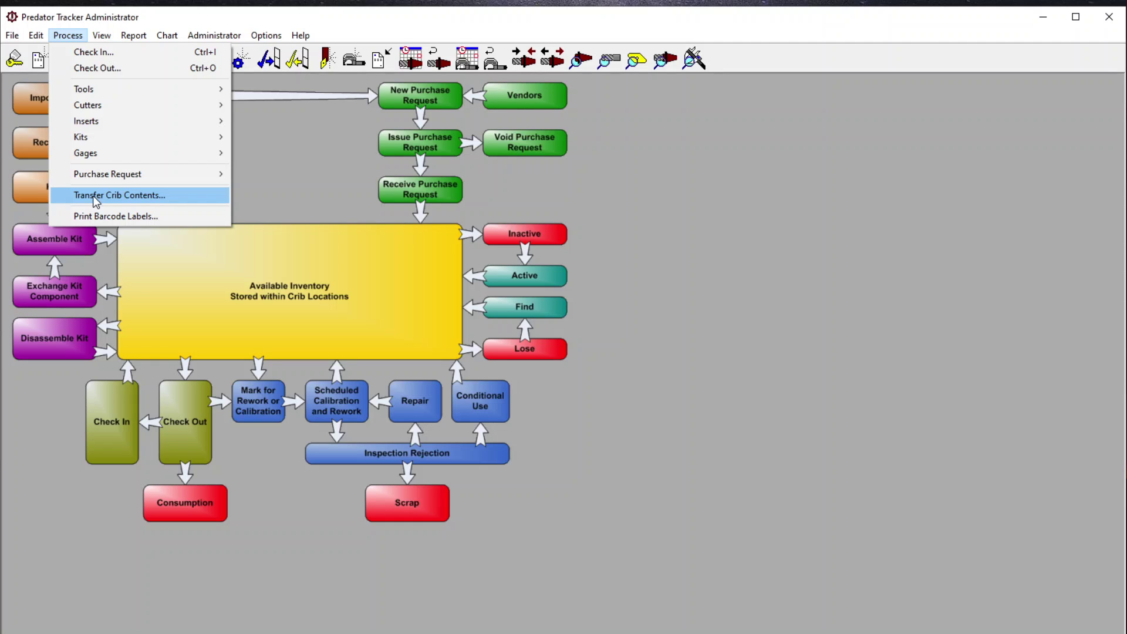
{"action": "left_click", "coordinate": [94, 195]}
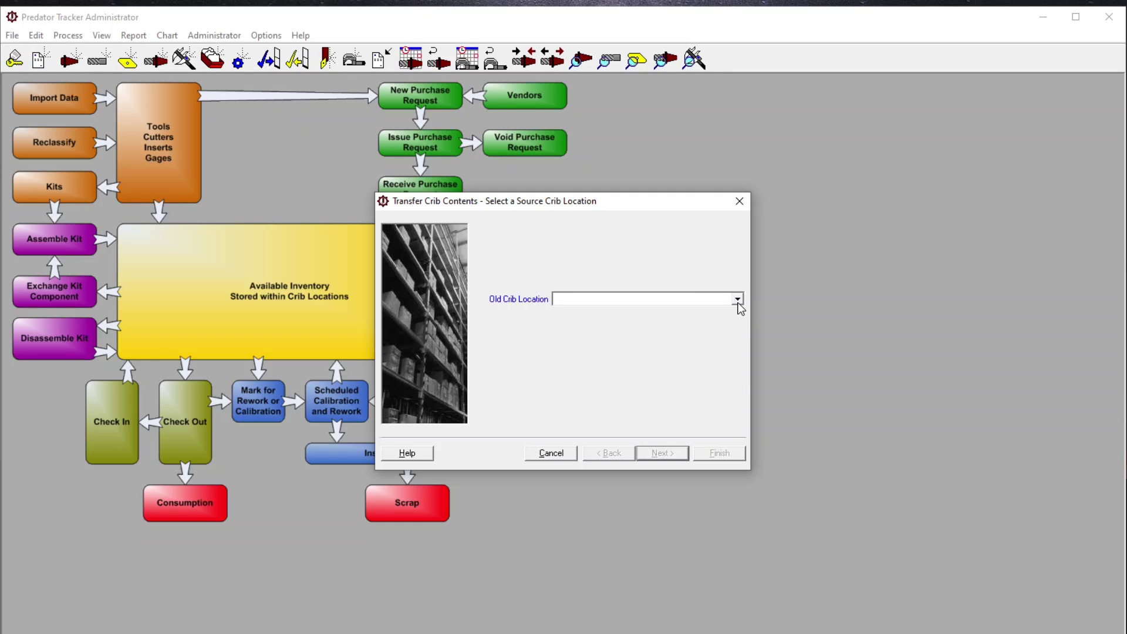
{"action": "left_click", "coordinate": [738, 300]}
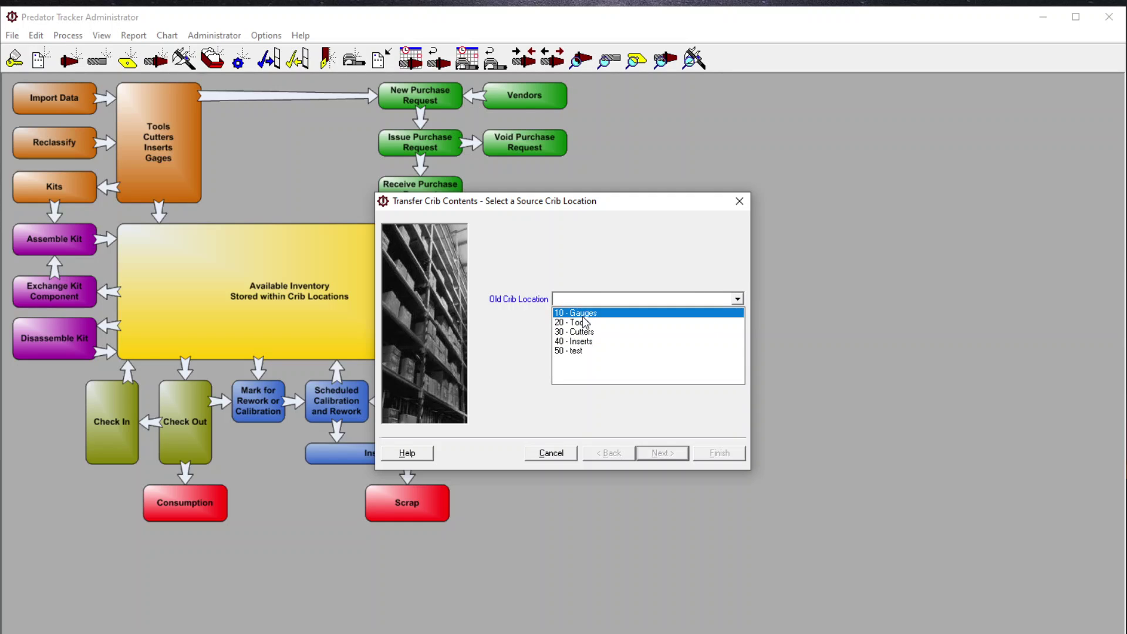
{"action": "left_click", "coordinate": [553, 454]}
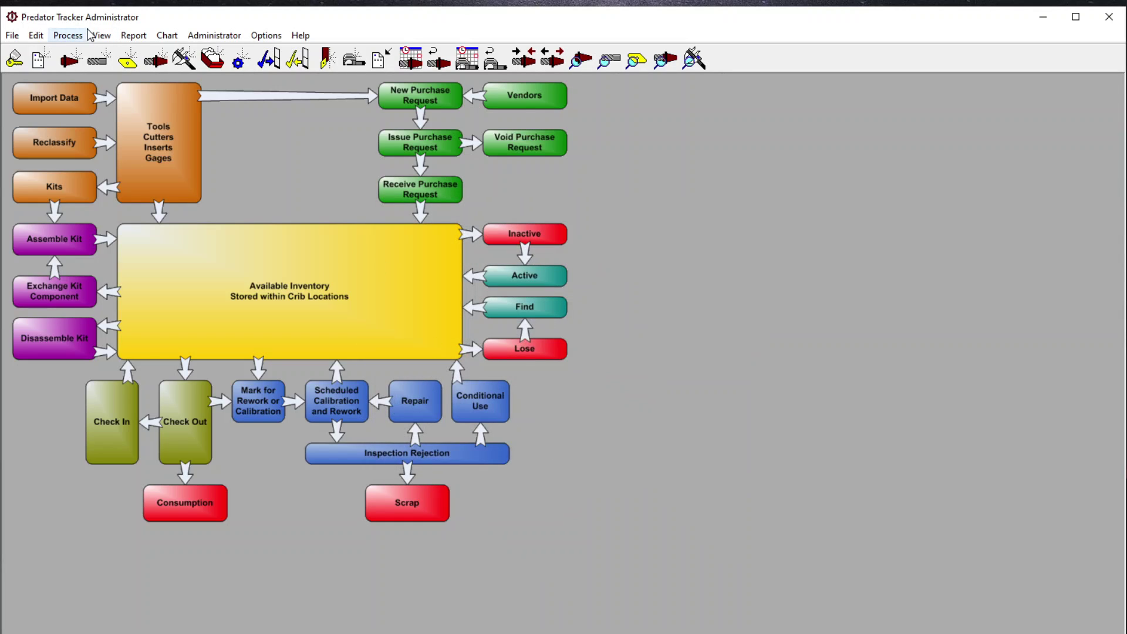
{"action": "left_click", "coordinate": [101, 35]}
{"action": "mouse_move", "coordinate": [118, 54]}
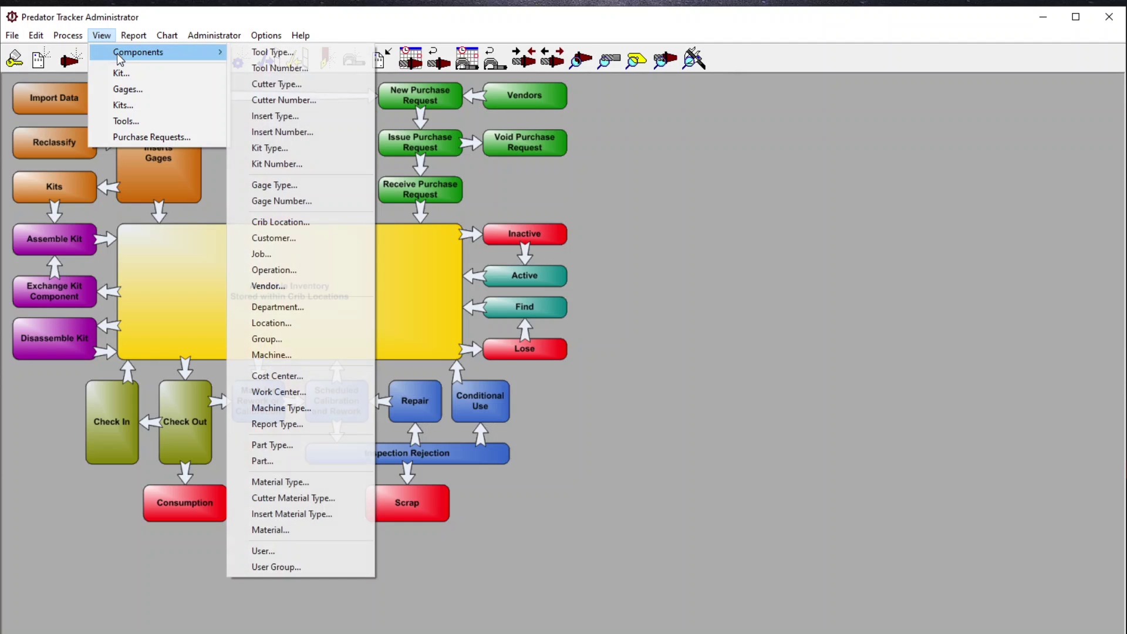
{"action": "left_click", "coordinate": [253, 52]}
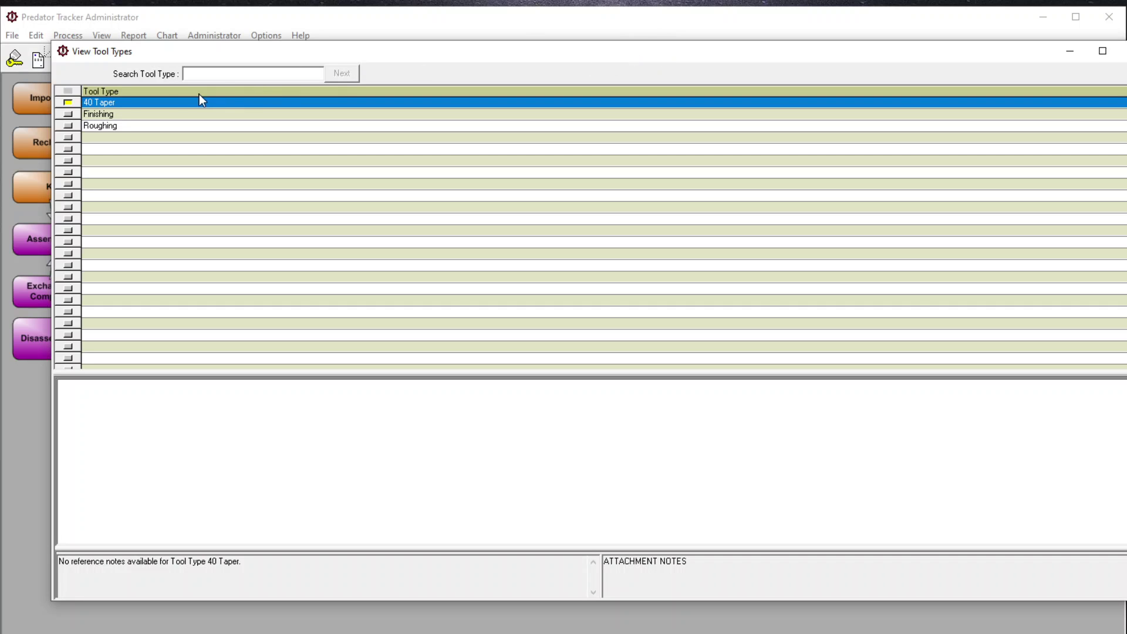
{"action": "left_click", "coordinate": [67, 113]}
{"action": "left_click", "coordinate": [66, 125]}
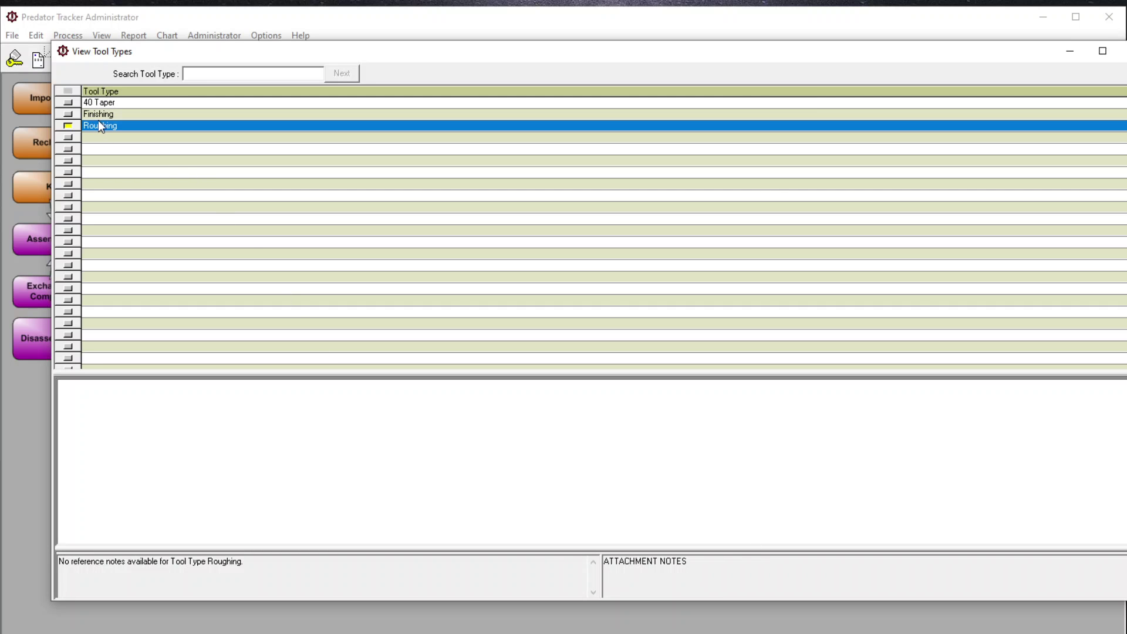
{"action": "left_click", "coordinate": [1123, 51]}
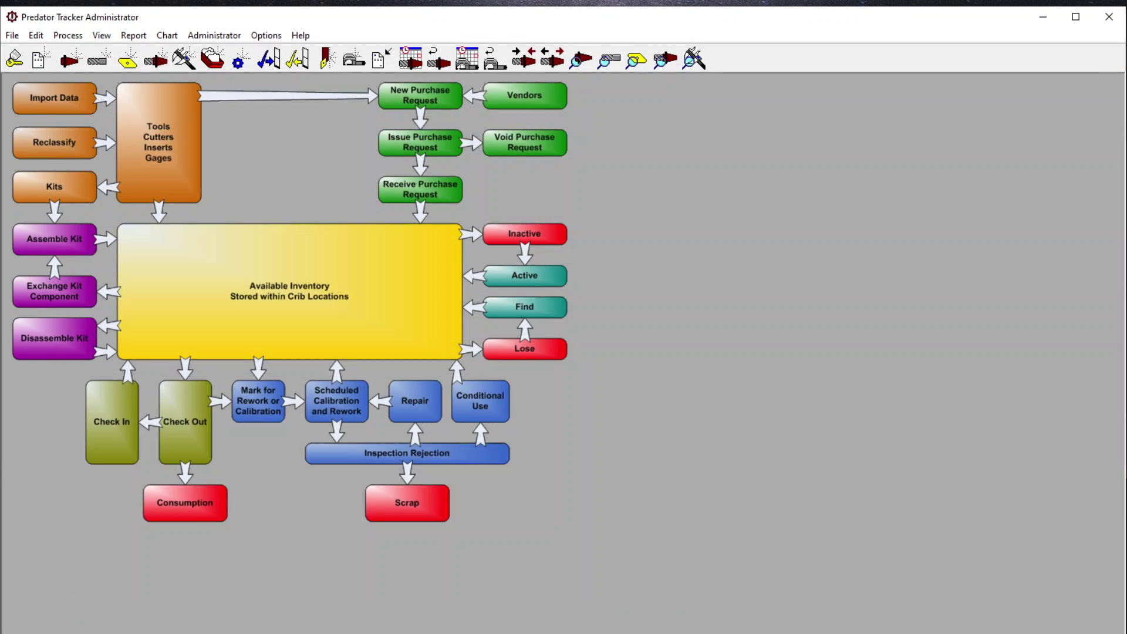
- Run the Tool Number Report, totalling three tool numbers by type, then close it
{"action": "left_click", "coordinate": [102, 35]}
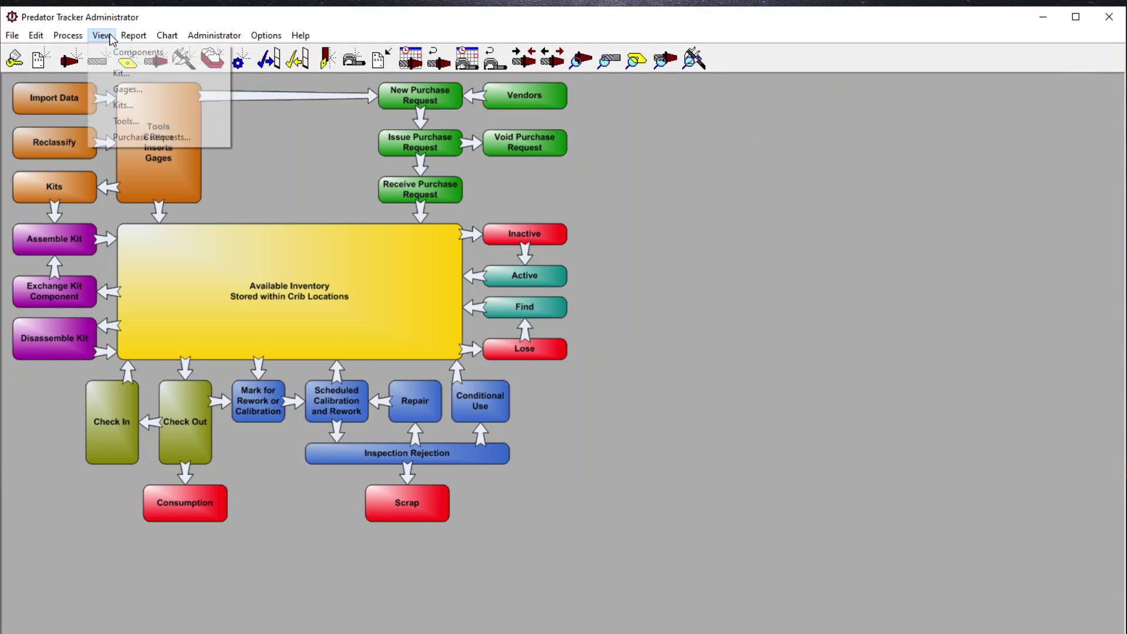
{"action": "left_click", "coordinate": [133, 37]}
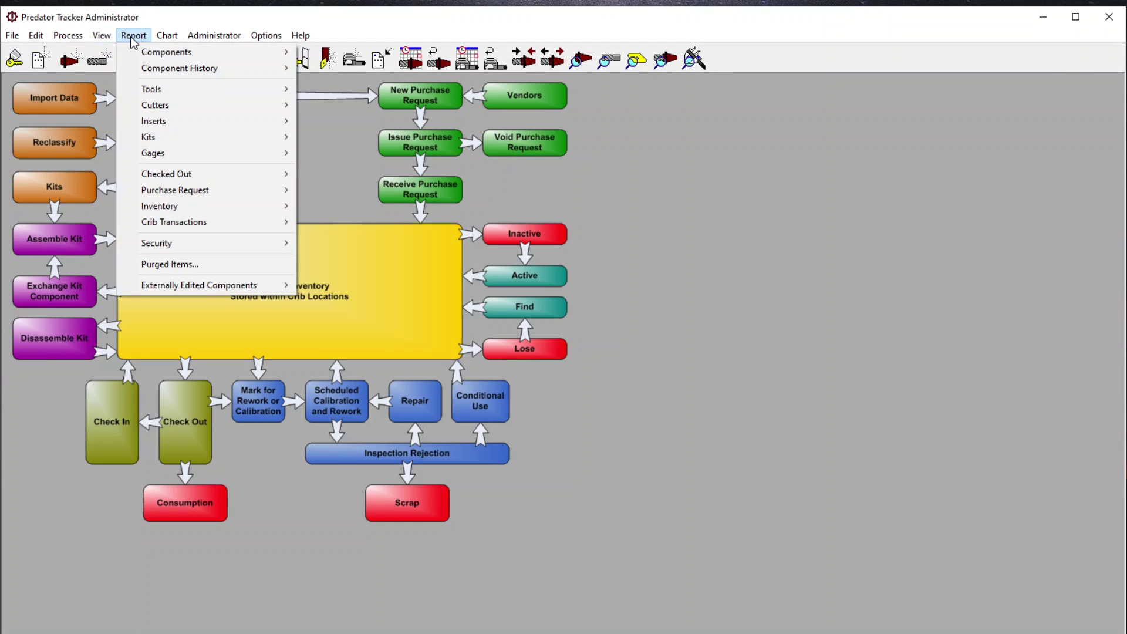
{"action": "mouse_move", "coordinate": [143, 49]}
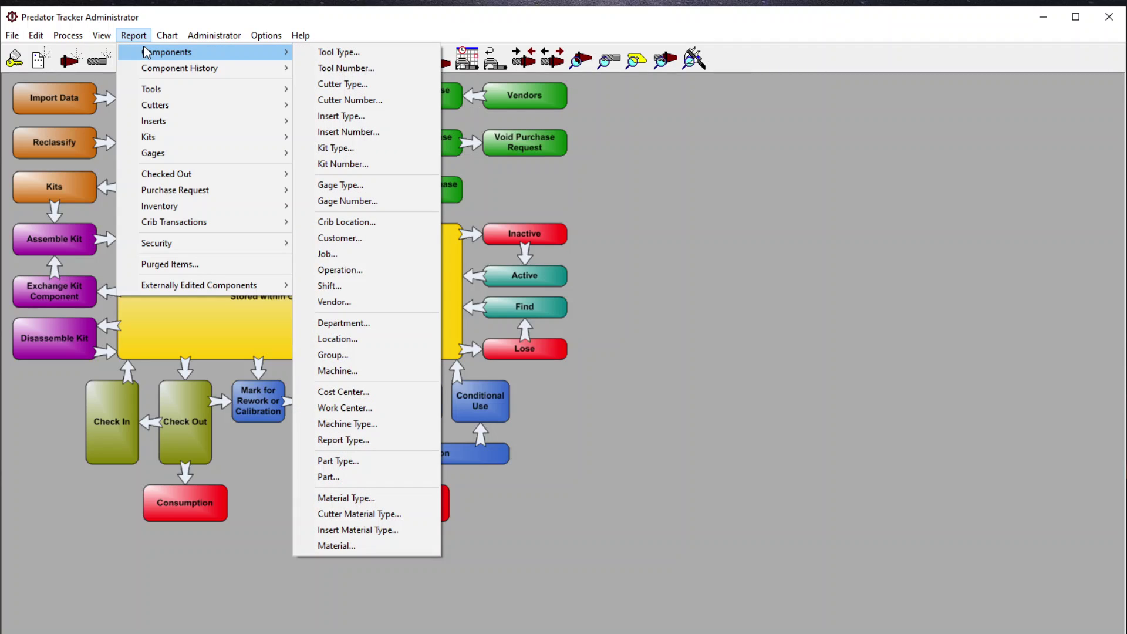
{"action": "left_click", "coordinate": [325, 68]}
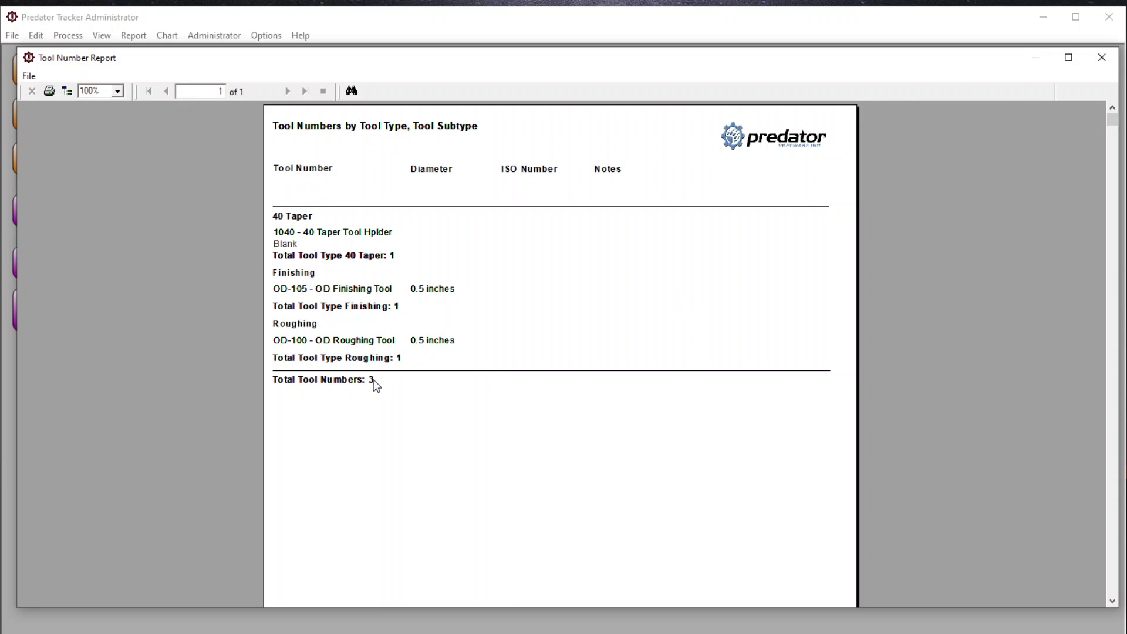
{"action": "left_click", "coordinate": [1095, 58]}
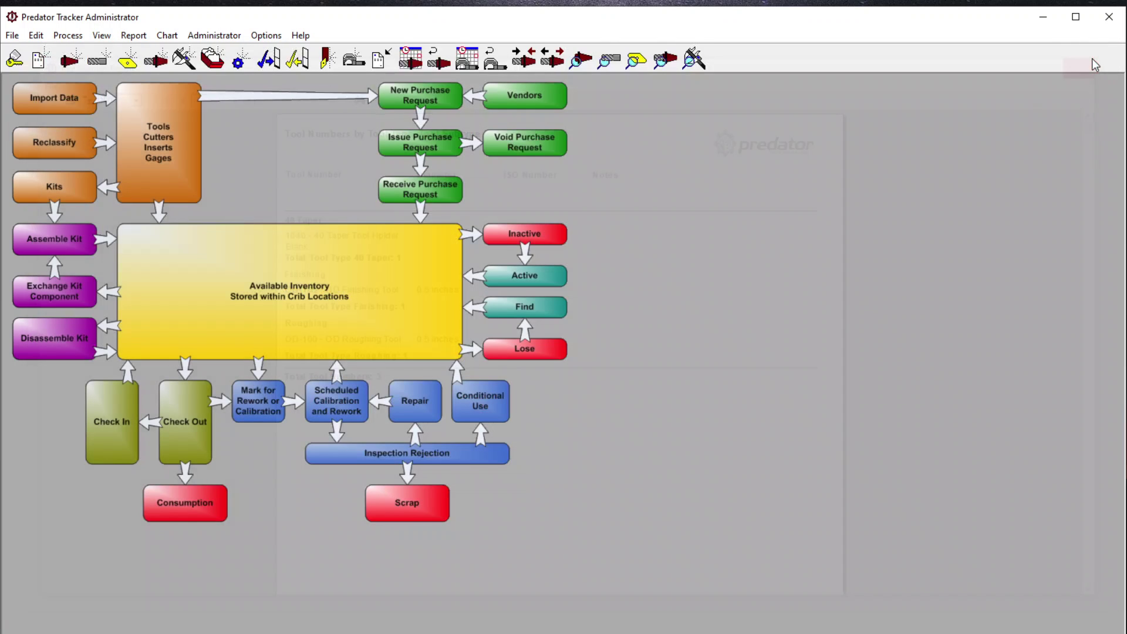
- Generate the 2019 Active vs. Inactive Tools chart with default criteria, close it, and reopen Chart
{"action": "left_click", "coordinate": [168, 36]}
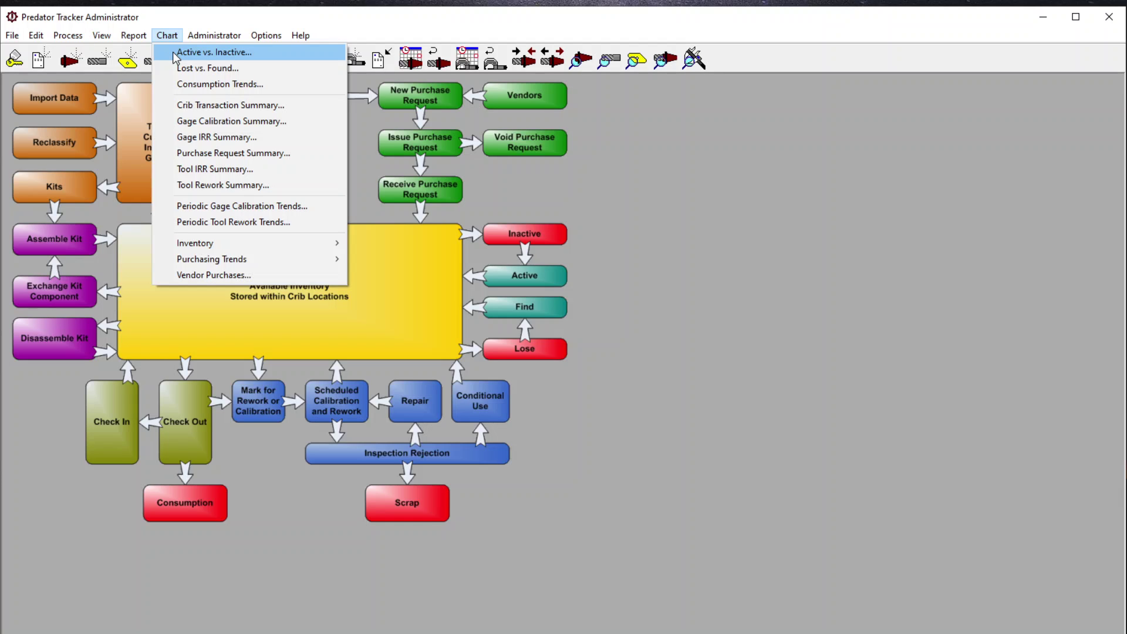
{"action": "left_click", "coordinate": [174, 56]}
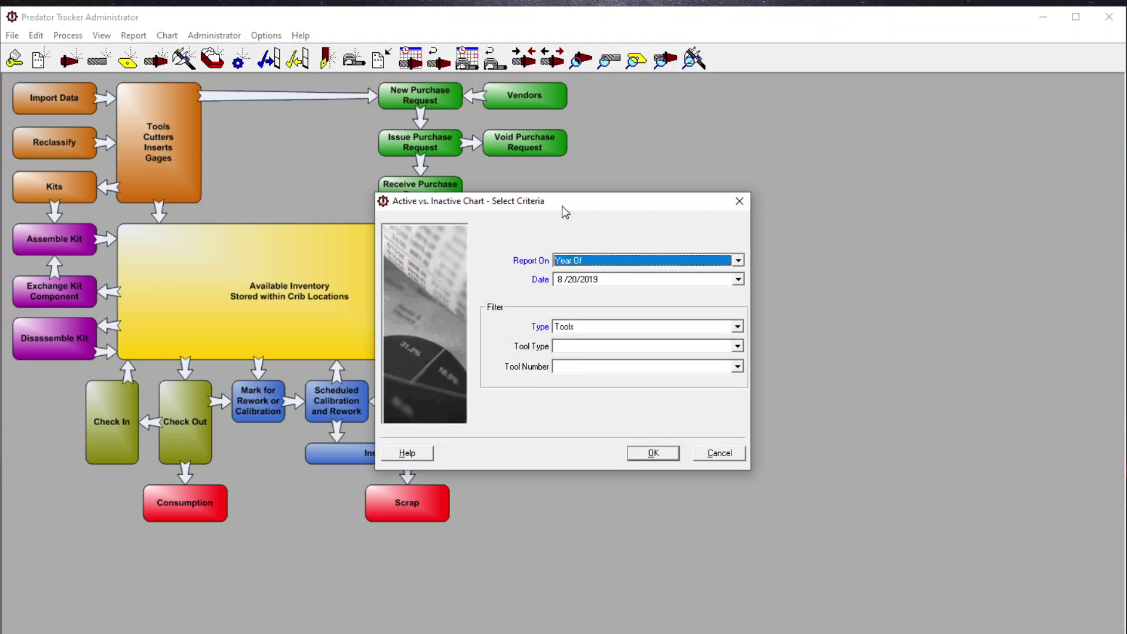
{"action": "left_click", "coordinate": [654, 454]}
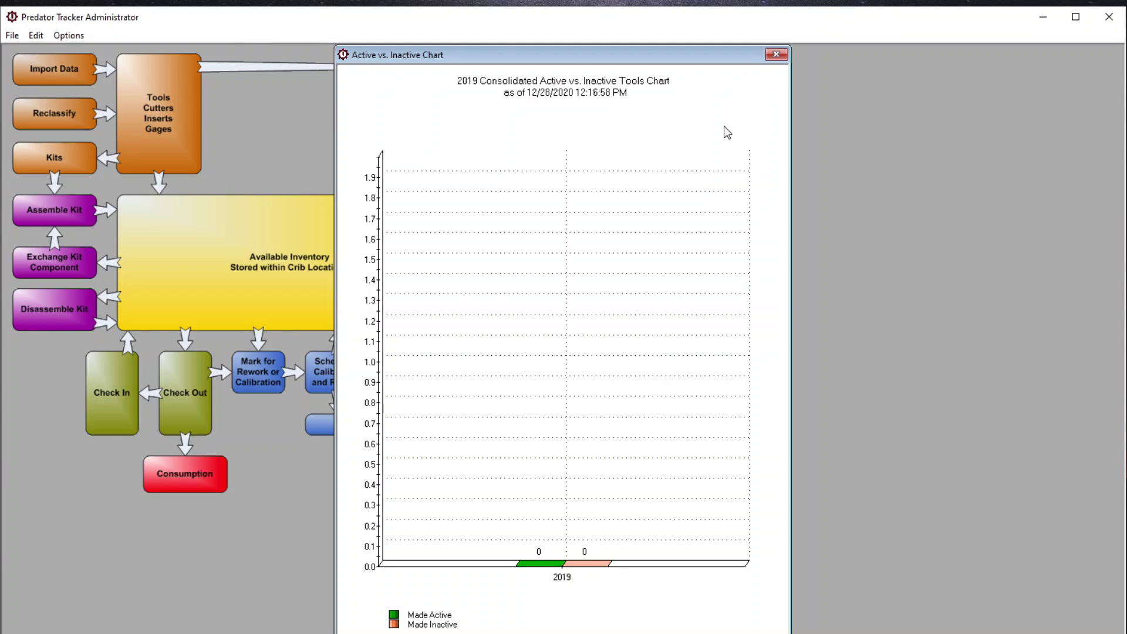
{"action": "left_click", "coordinate": [777, 54]}
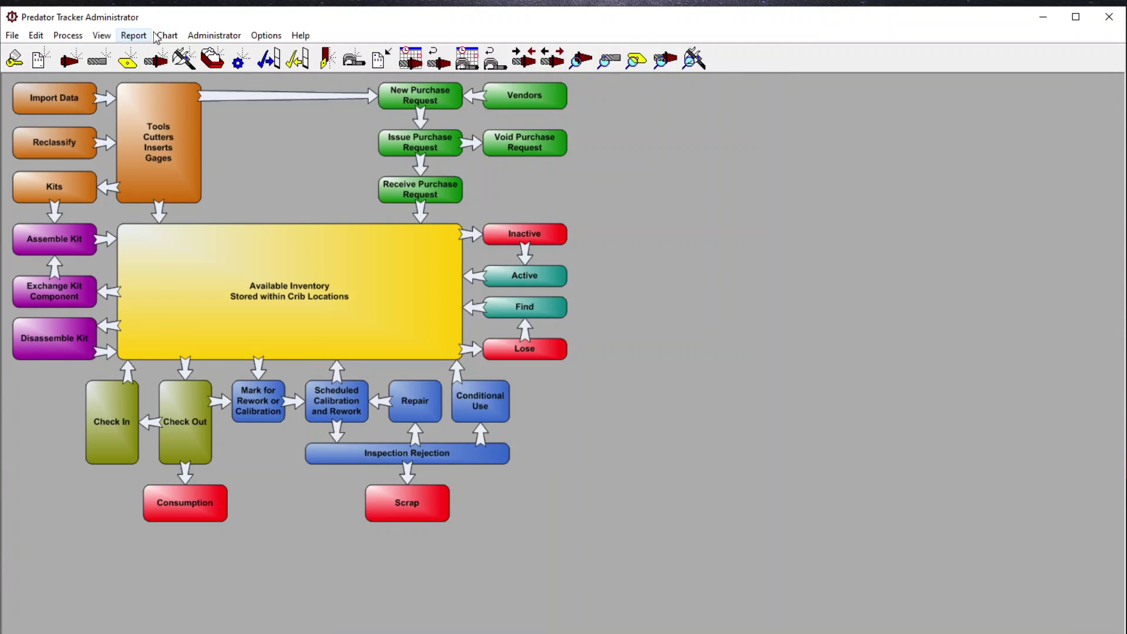
{"action": "left_click", "coordinate": [165, 36]}
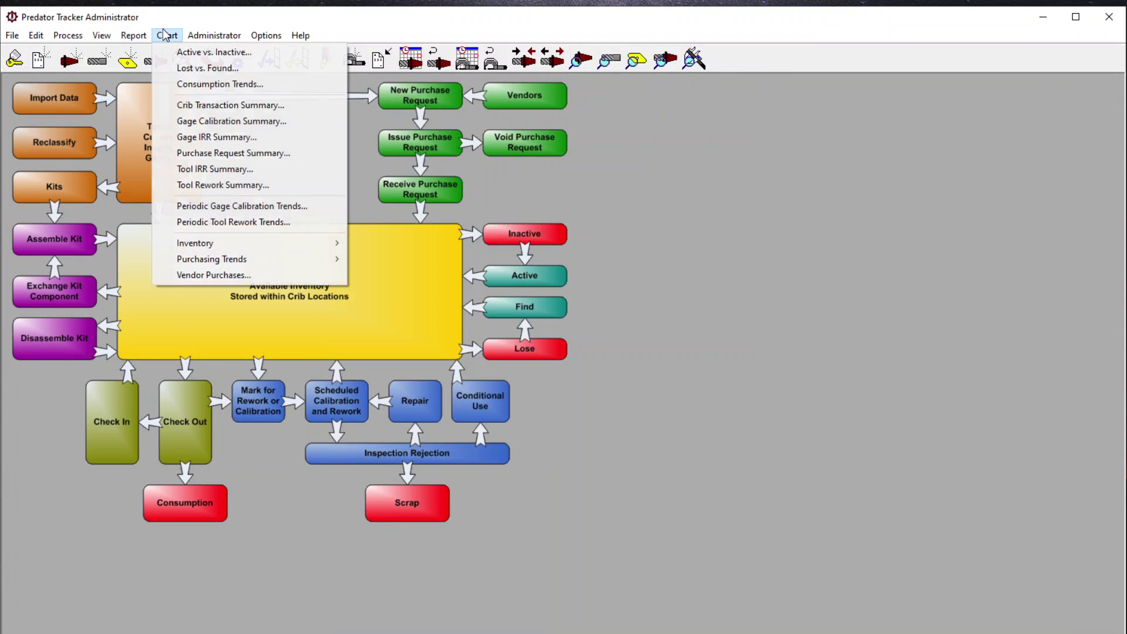
{"action": "left_click", "coordinate": [166, 86]}
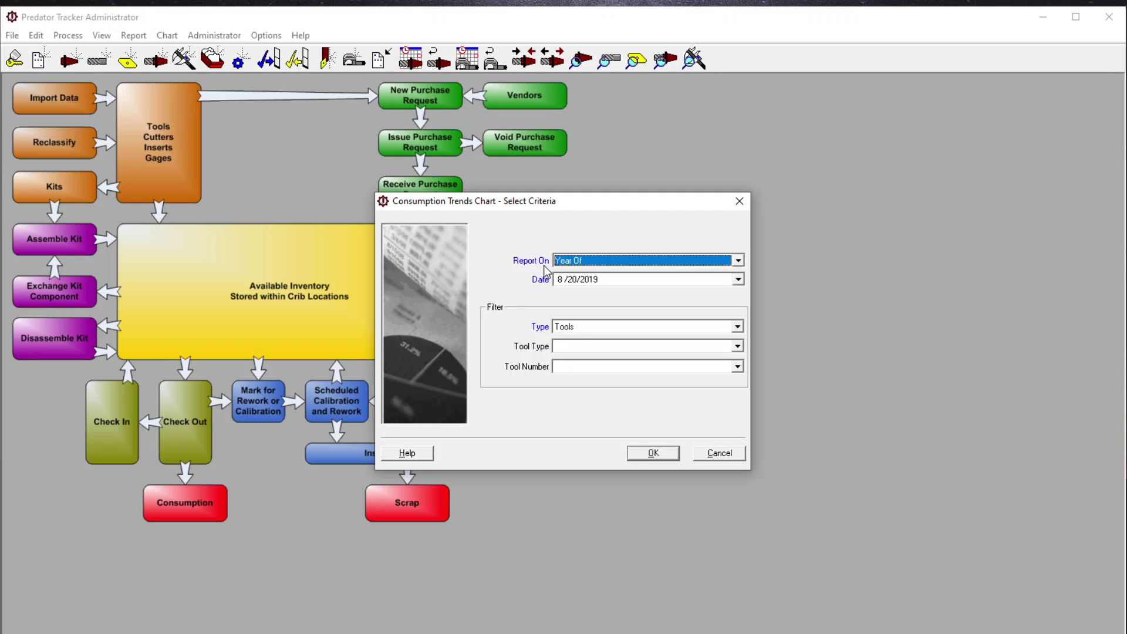
{"action": "left_click", "coordinate": [739, 260]}
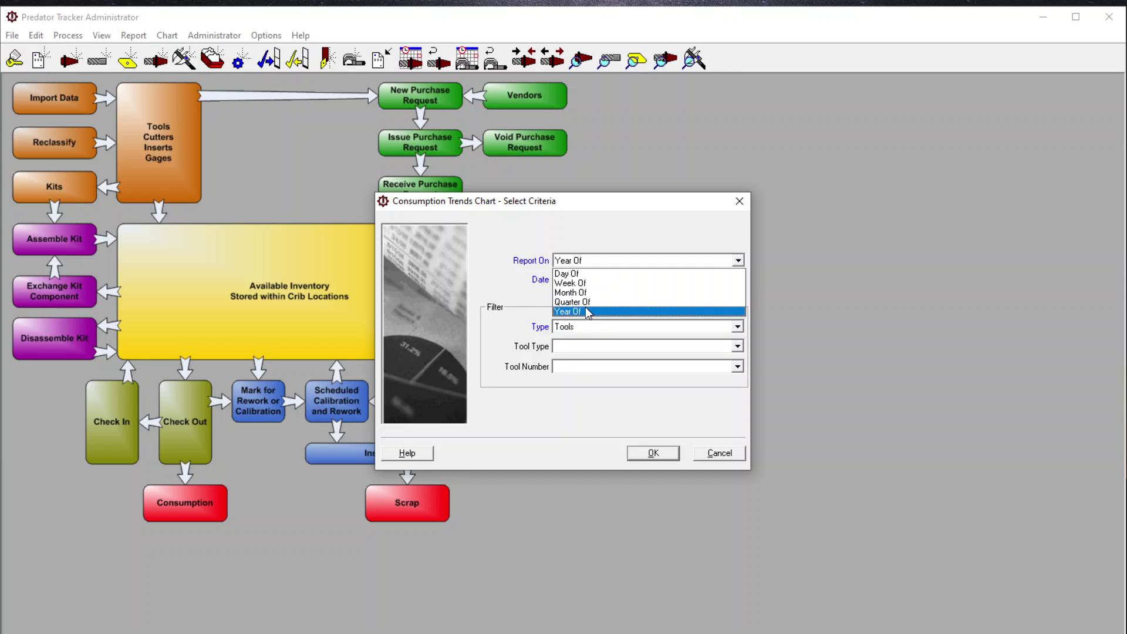
{"action": "left_click", "coordinate": [499, 298]}
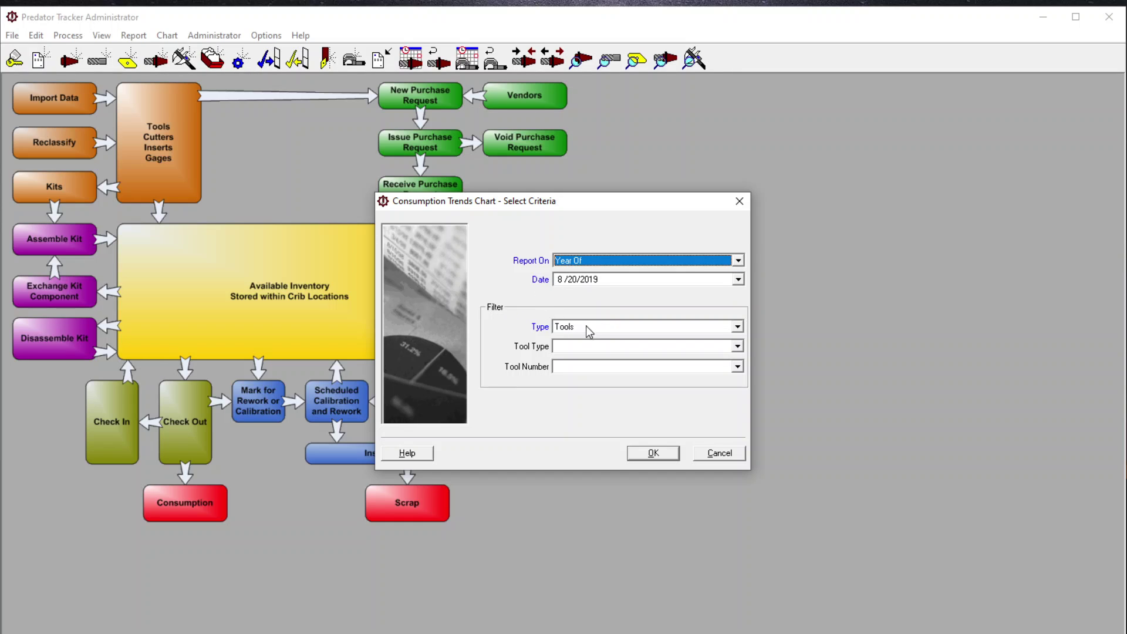
{"action": "left_click", "coordinate": [738, 327]}
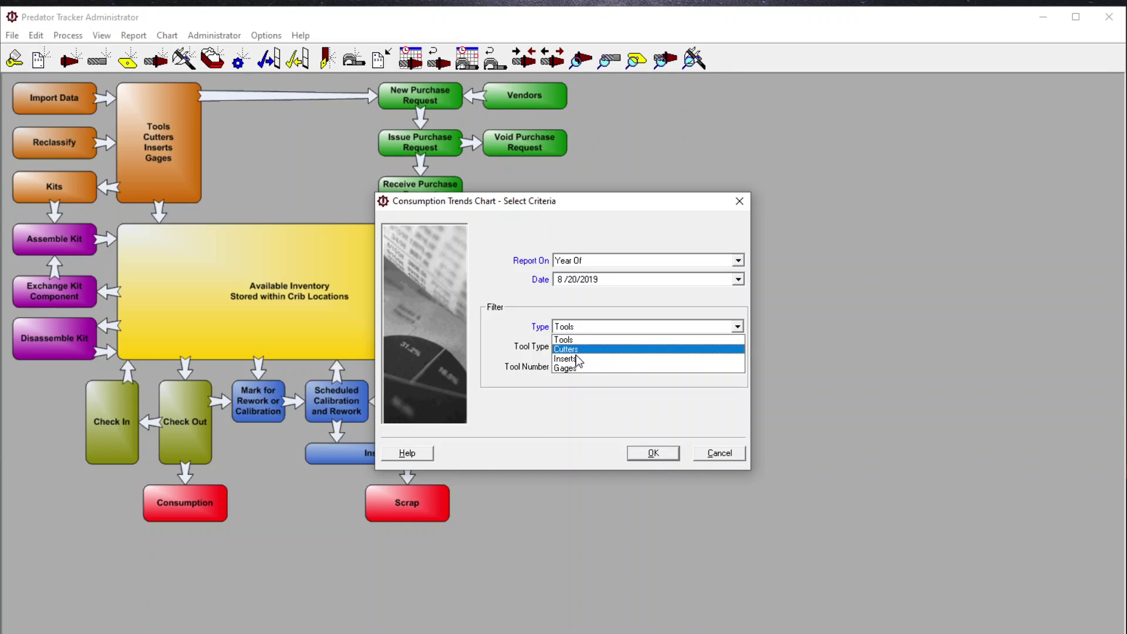
{"action": "left_click", "coordinate": [728, 463]}
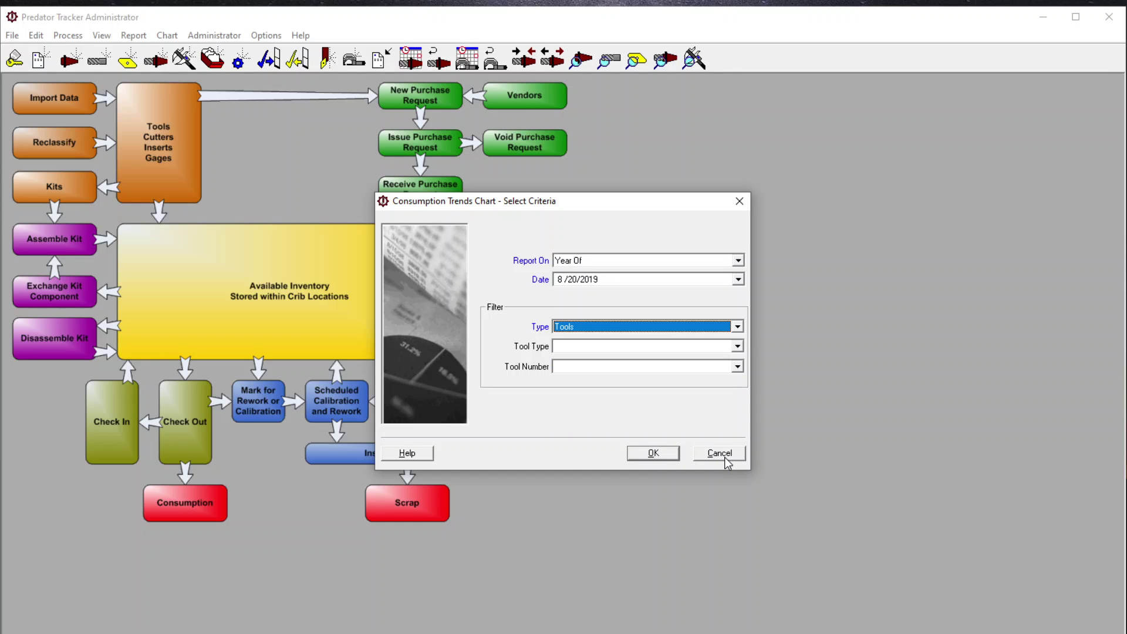
{"action": "left_click", "coordinate": [726, 461]}
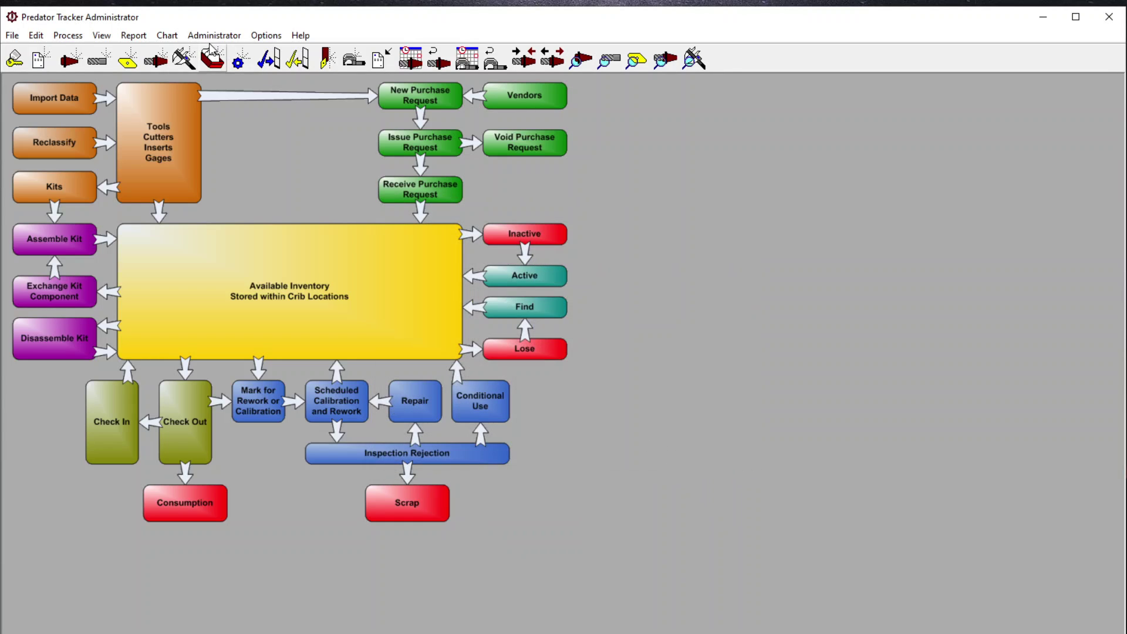
{"action": "left_click", "coordinate": [167, 37]}
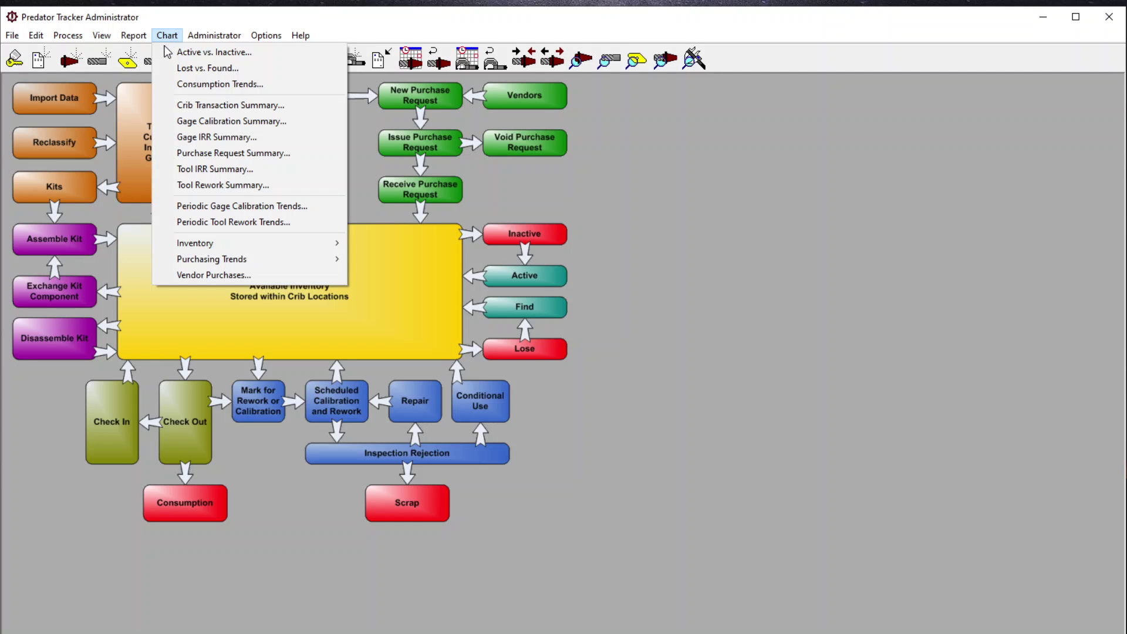
{"action": "left_click", "coordinate": [172, 107]}
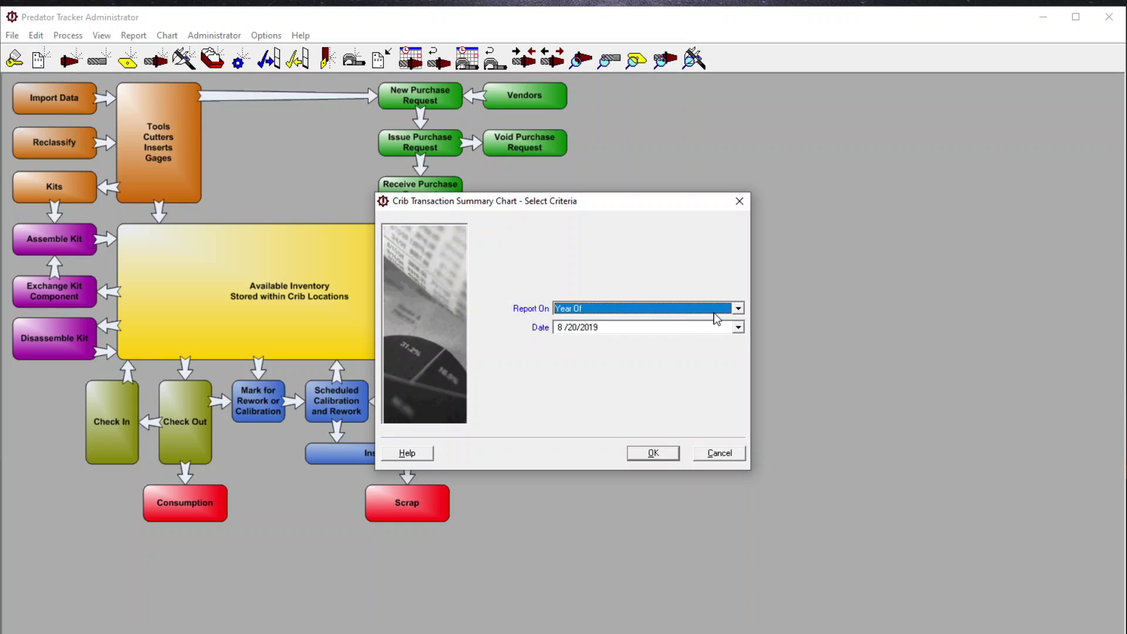
{"action": "left_click", "coordinate": [672, 452]}
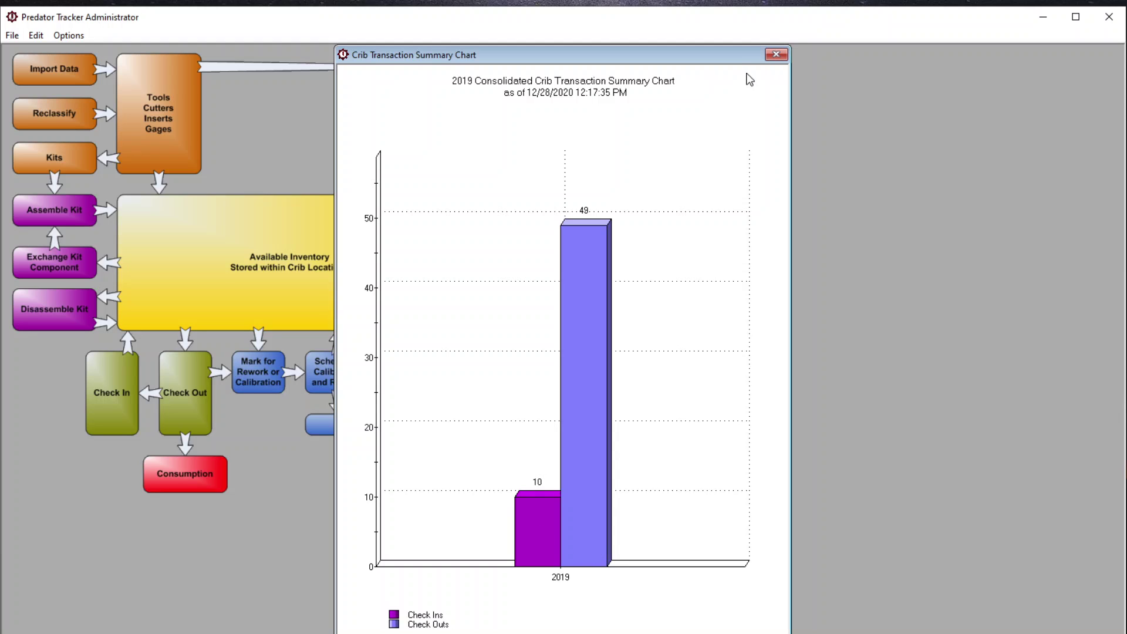
{"action": "left_click", "coordinate": [778, 54]}
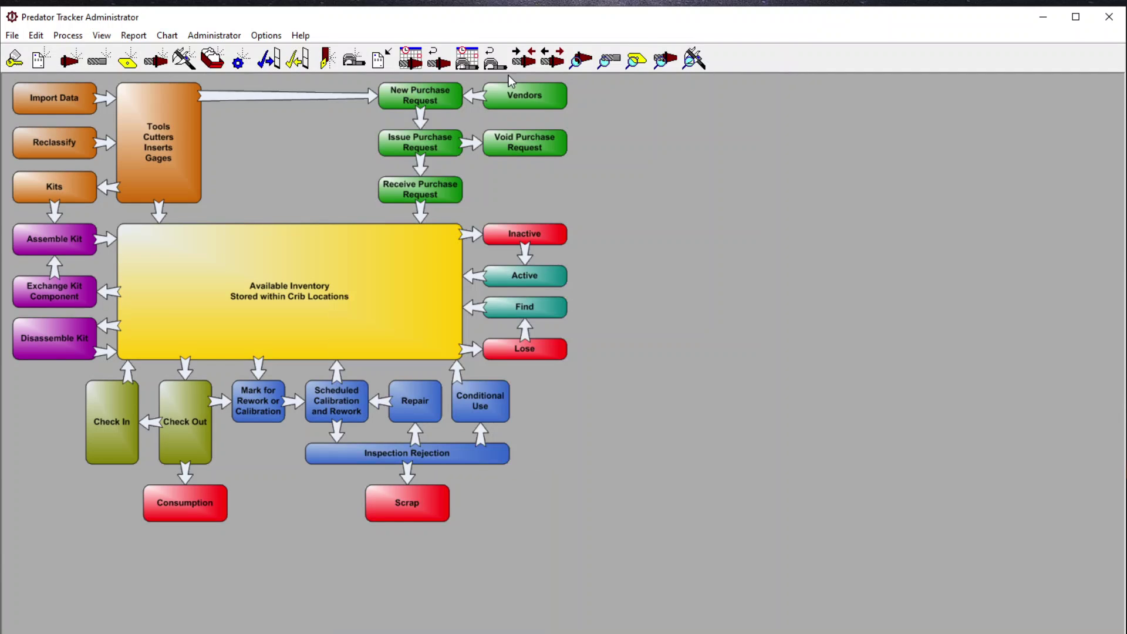
{"action": "left_click", "coordinate": [172, 36]}
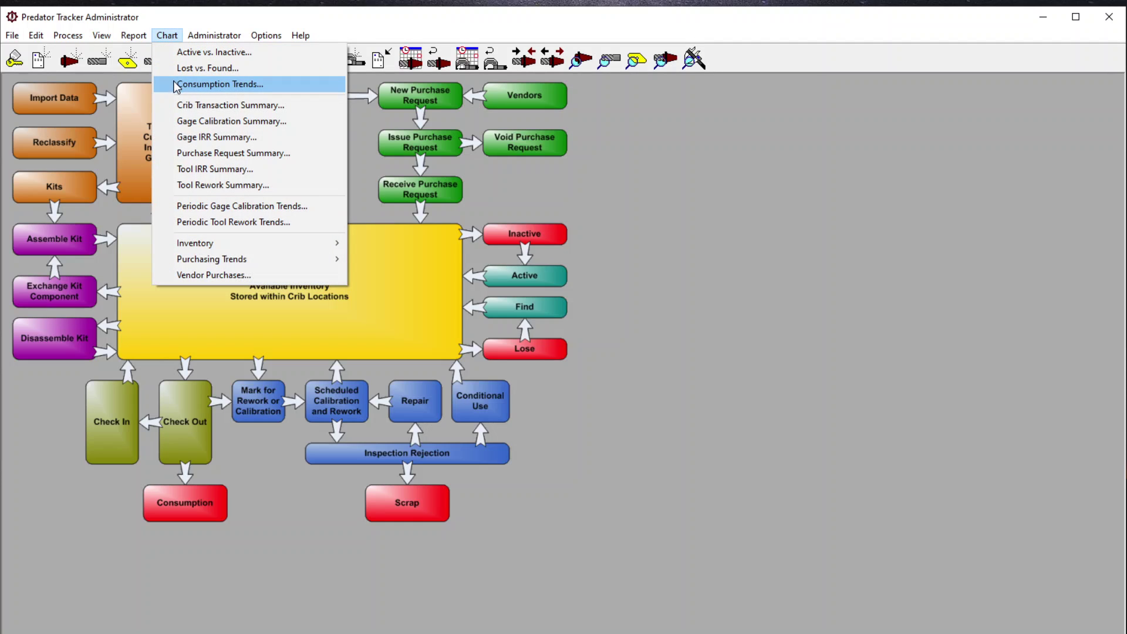
{"action": "left_click", "coordinate": [183, 121]}
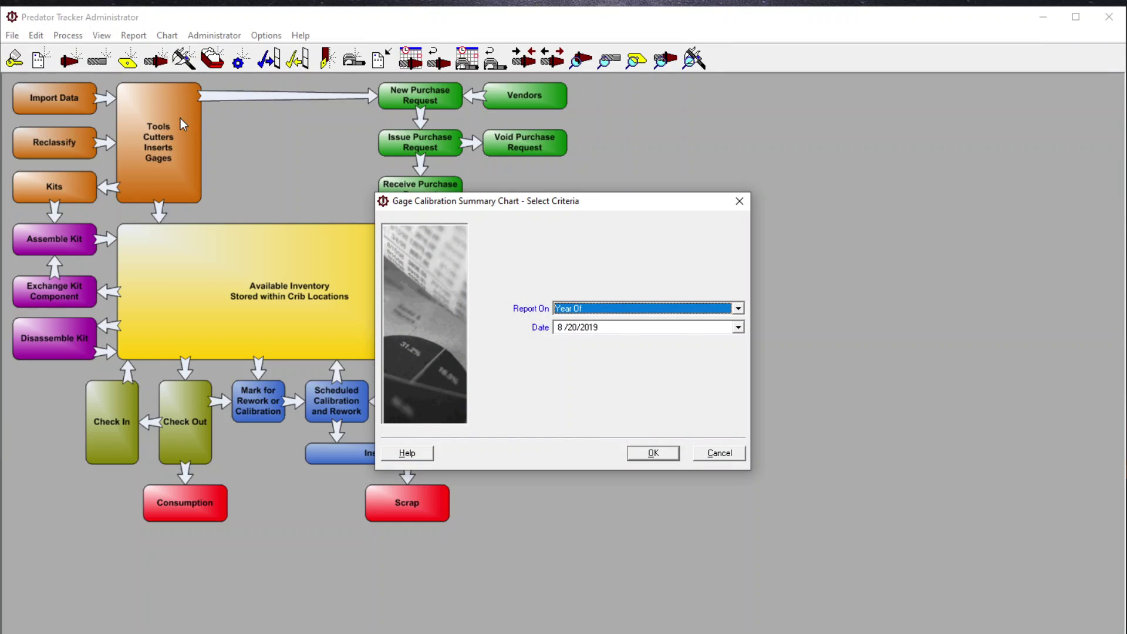
{"action": "left_click", "coordinate": [672, 455]}
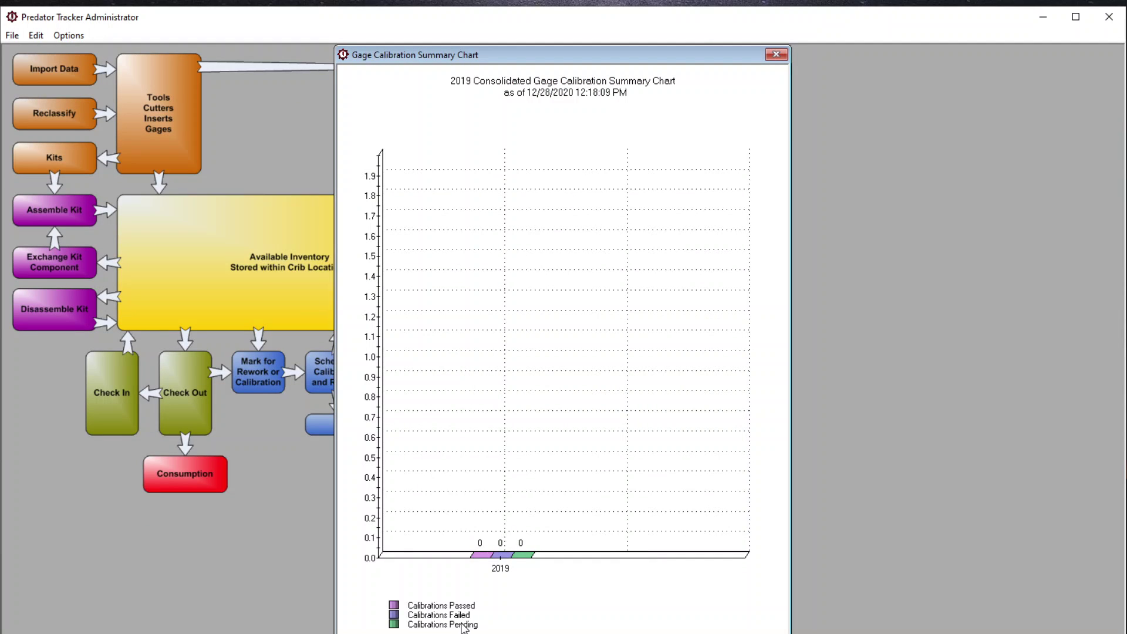
{"action": "left_click", "coordinate": [776, 55]}
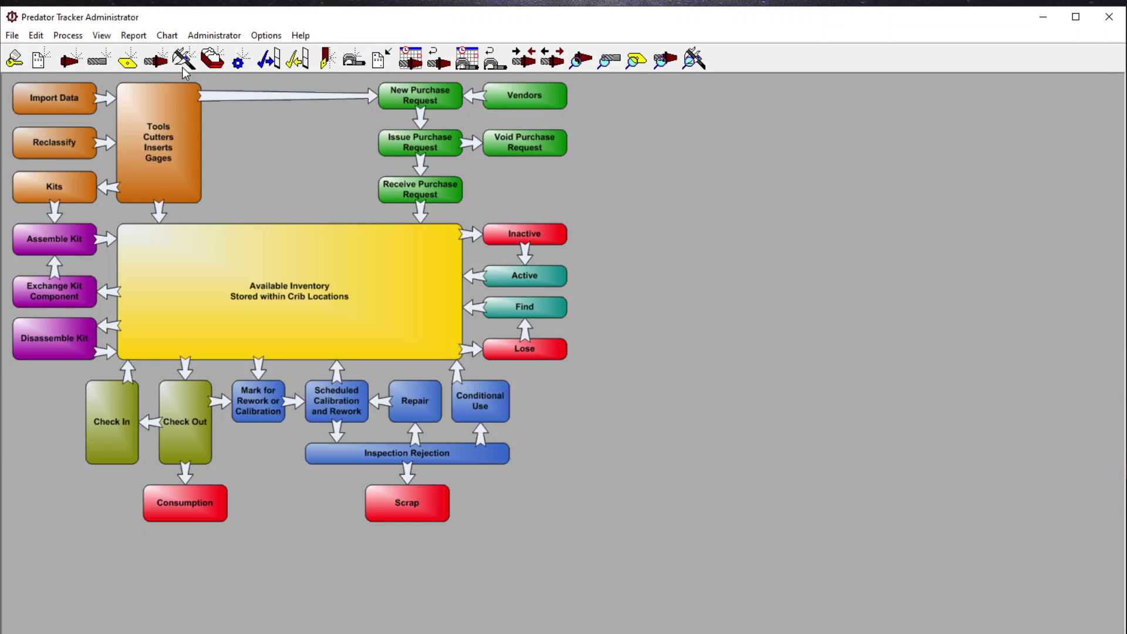
{"action": "left_click", "coordinate": [167, 36]}
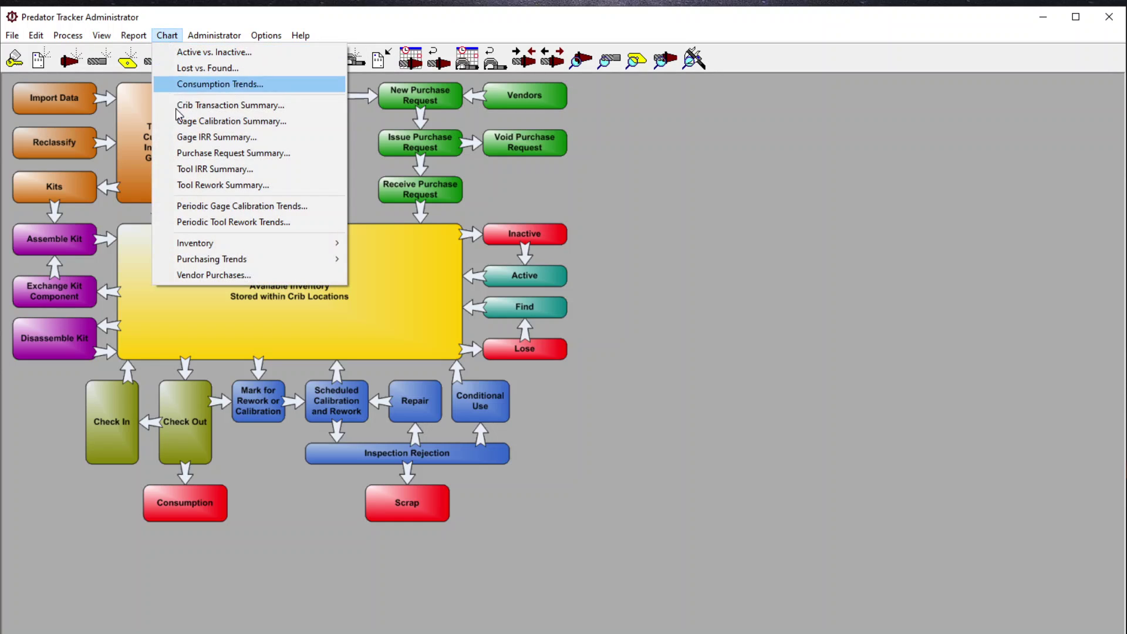
{"action": "mouse_move", "coordinate": [196, 250]}
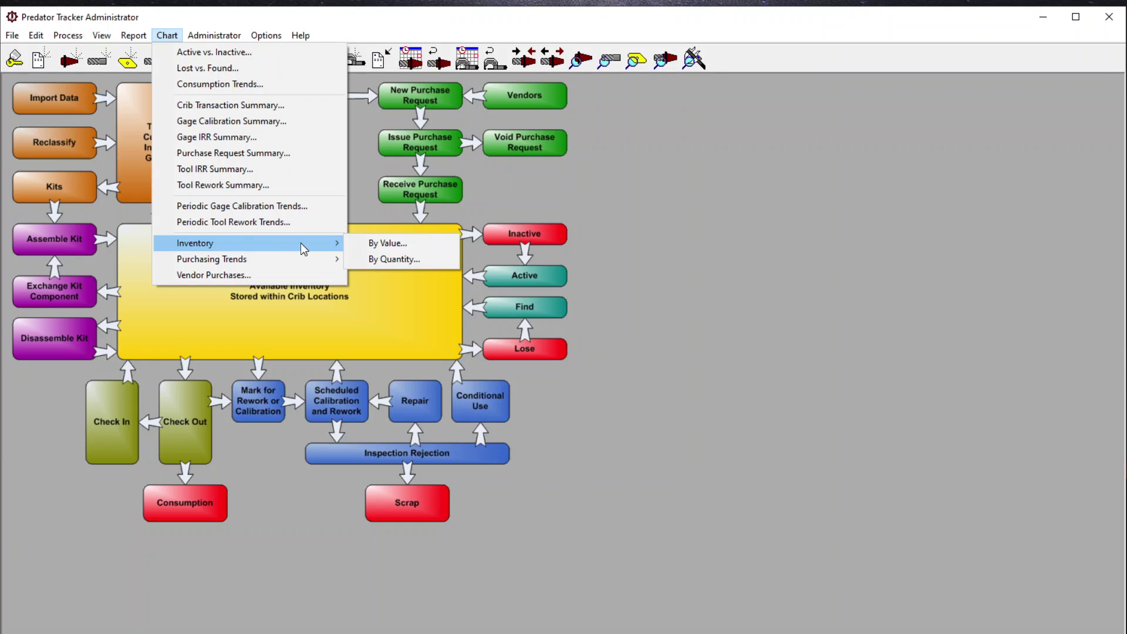
{"action": "left_click", "coordinate": [386, 244]}
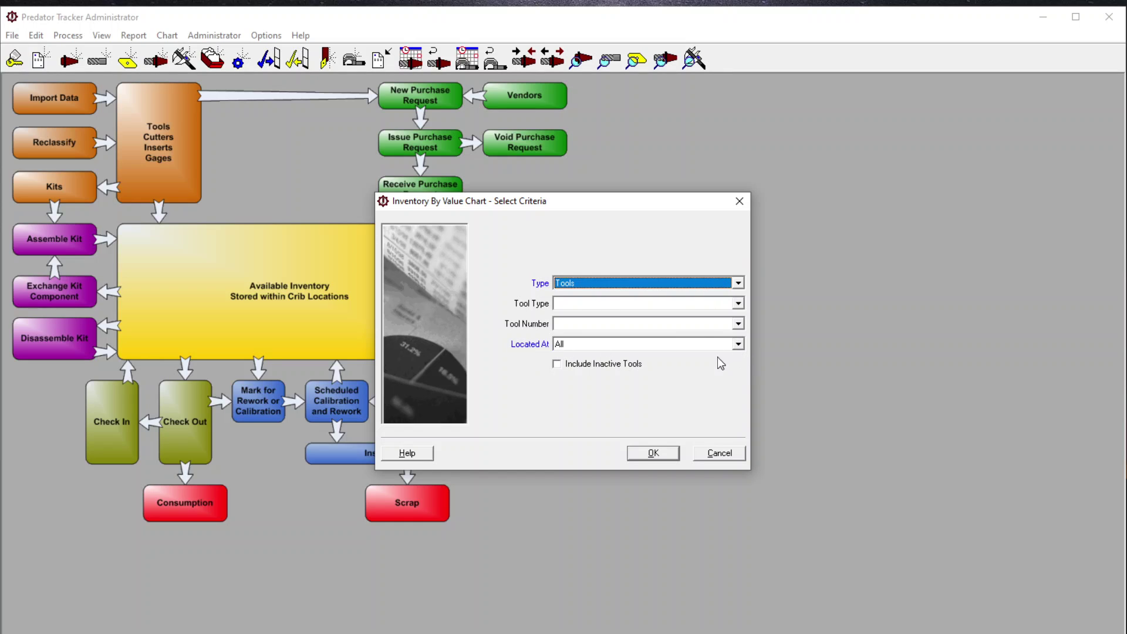
{"action": "left_click", "coordinate": [557, 364]}
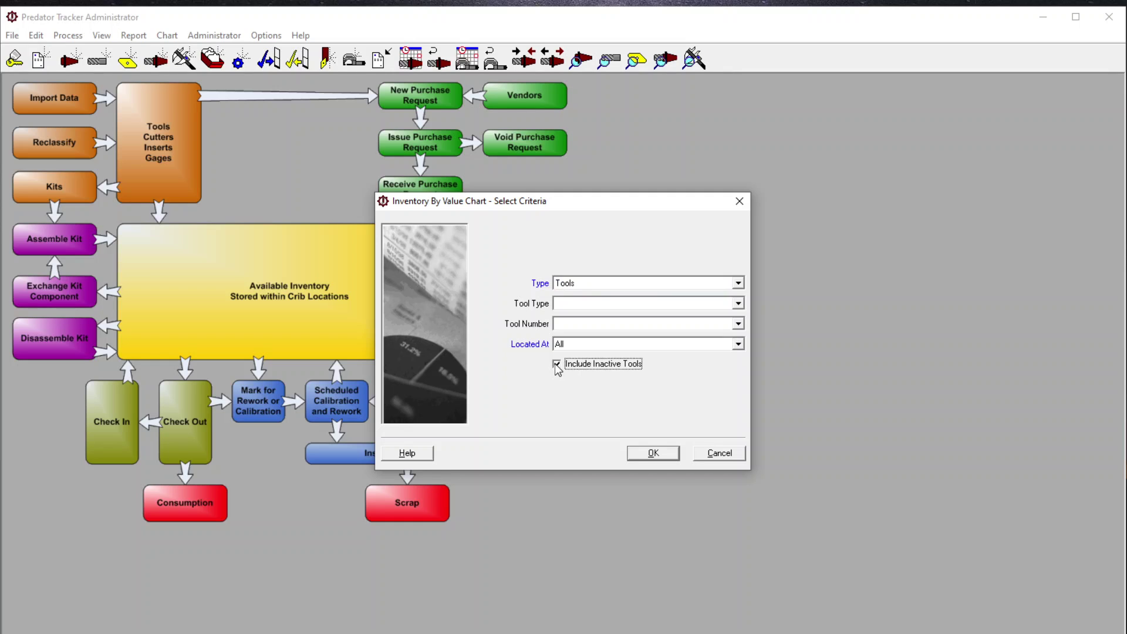
{"action": "left_click", "coordinate": [640, 454]}
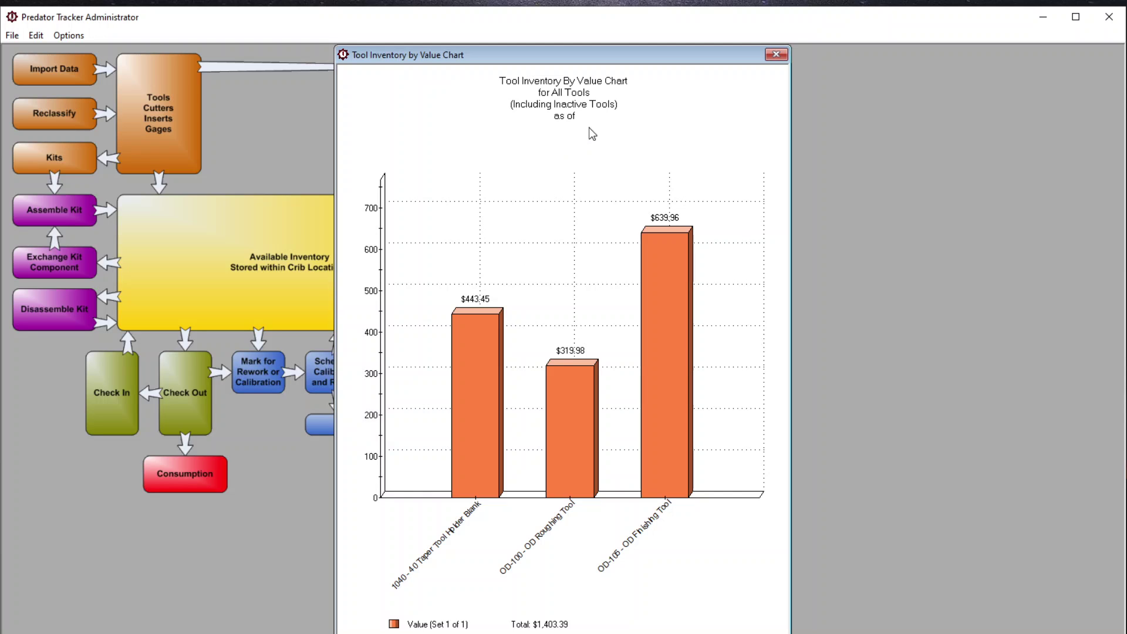
{"action": "left_click", "coordinate": [778, 55]}
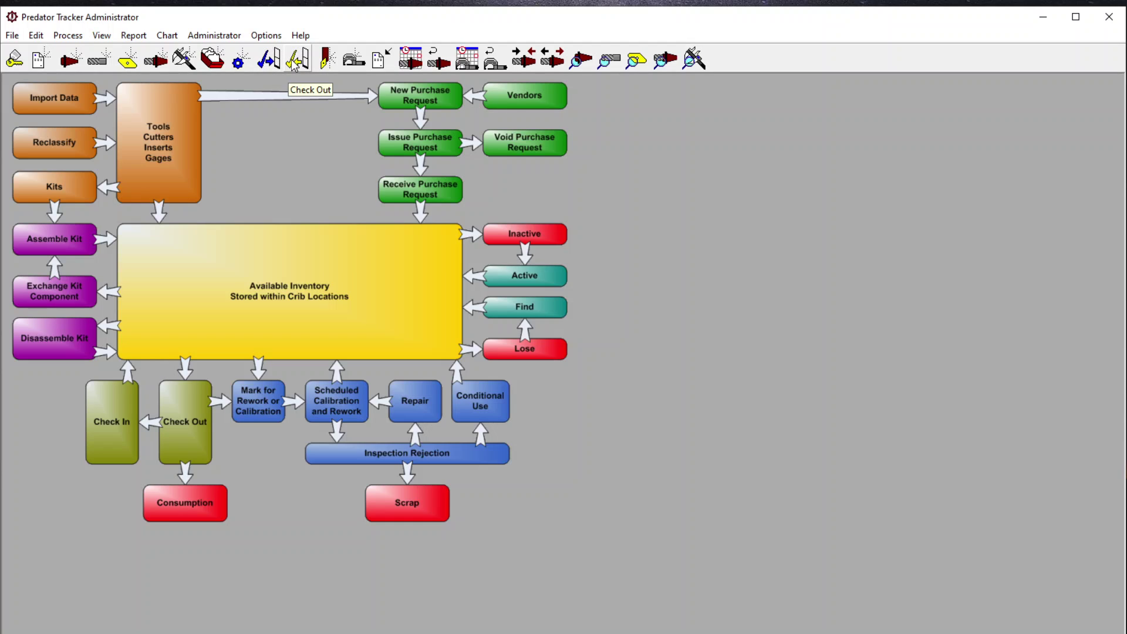
- Start a new purchase request with Request New and accept purchasing recommendations
{"action": "left_click", "coordinate": [37, 60]}
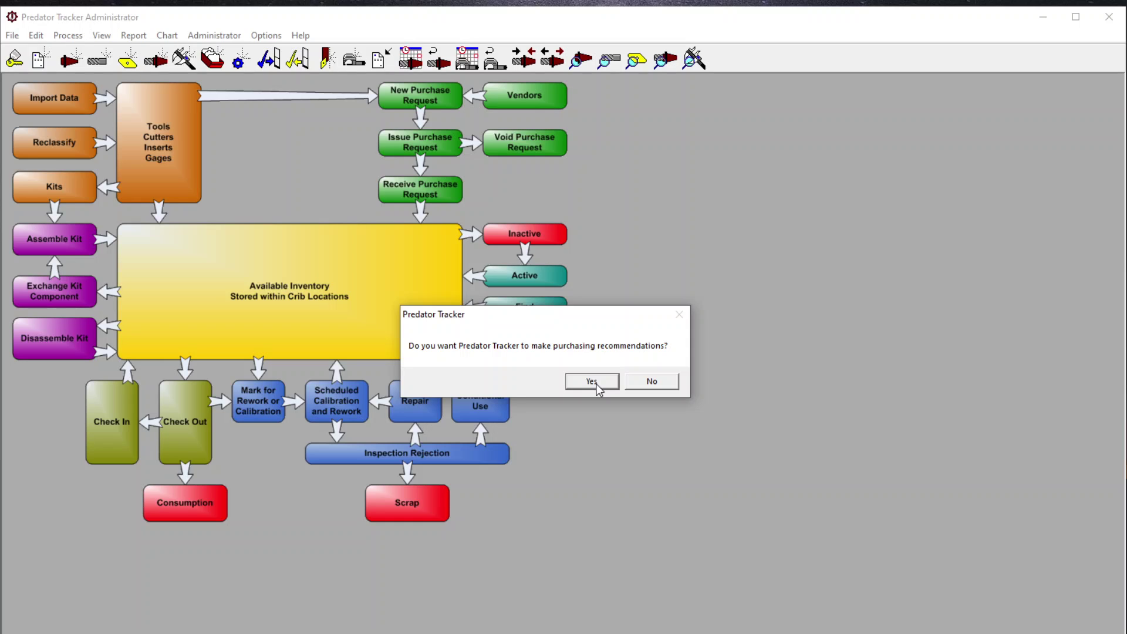
{"action": "left_click", "coordinate": [594, 383]}
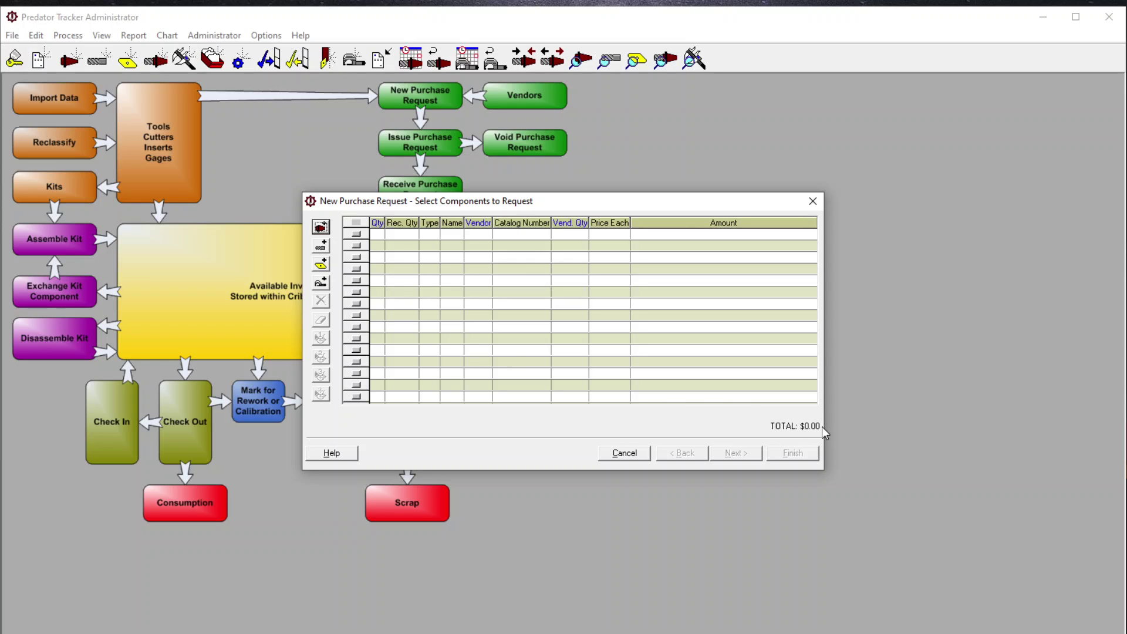
- Add 10 OD-105 OD Finishing Tools of type Finishing to the request, totalling $1,599.90
{"action": "left_click", "coordinate": [321, 227]}
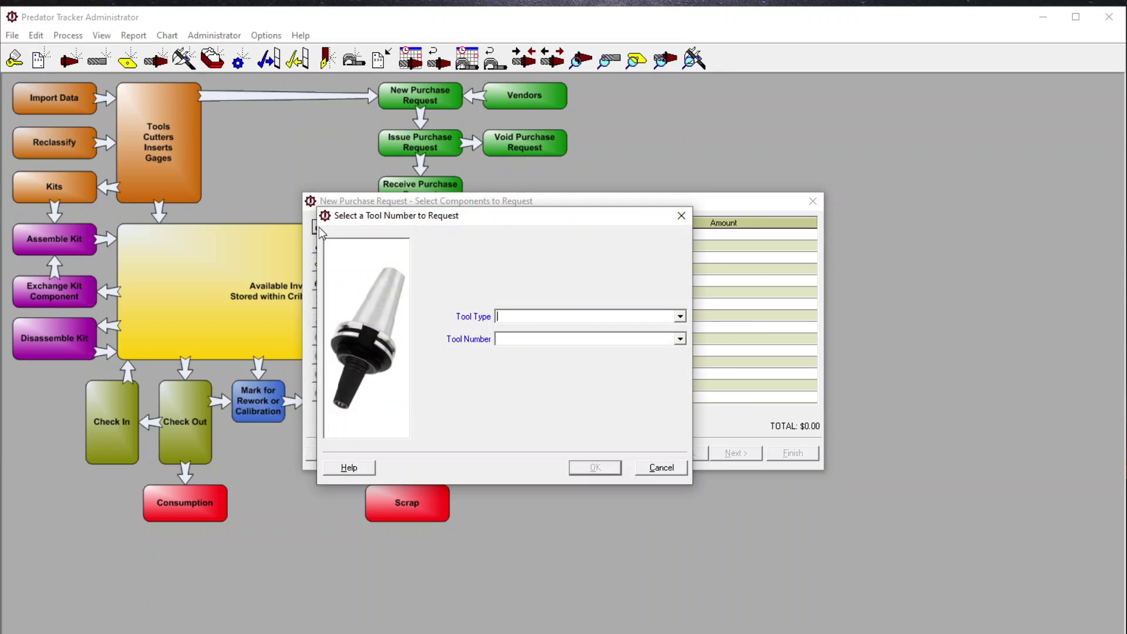
{"action": "left_click", "coordinate": [680, 316]}
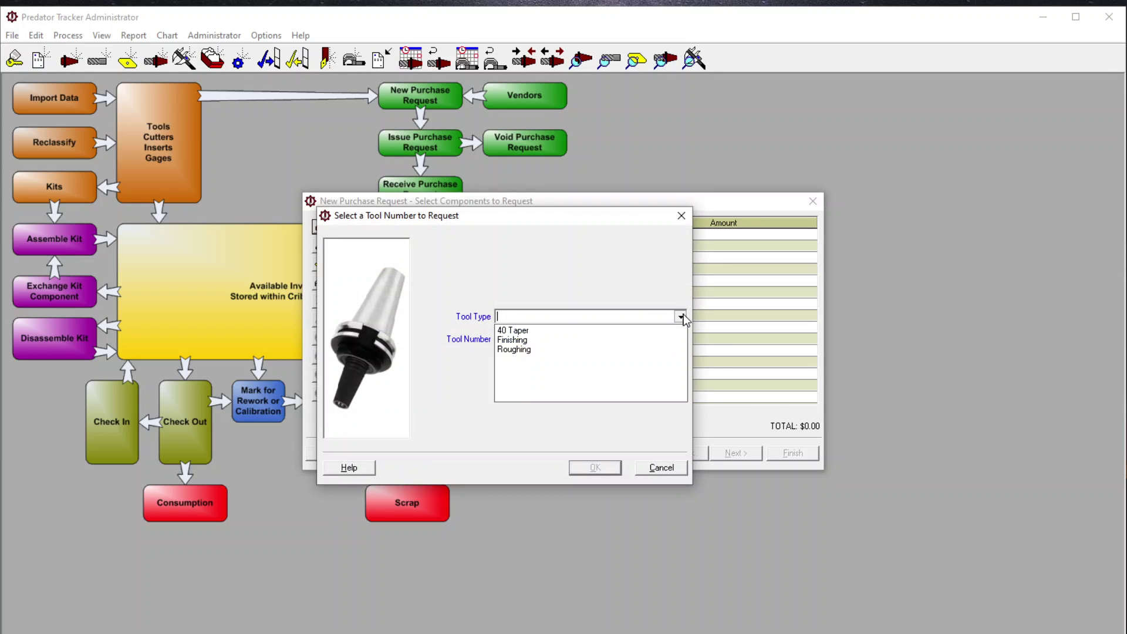
{"action": "left_click", "coordinate": [537, 340]}
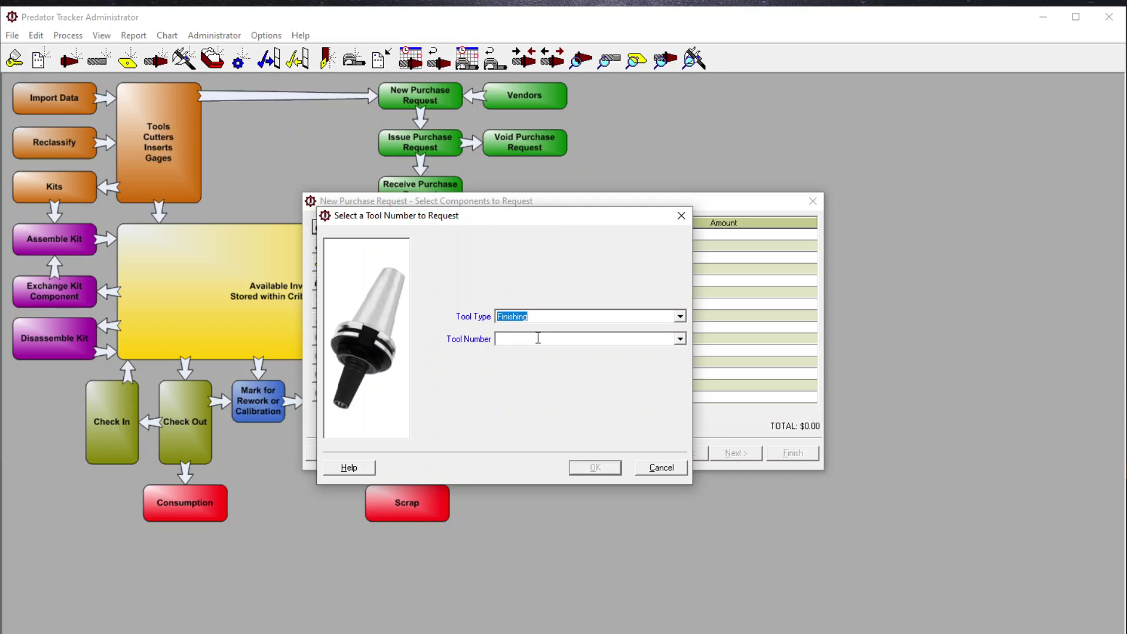
{"action": "left_click", "coordinate": [680, 339]}
{"action": "left_click", "coordinate": [587, 352]}
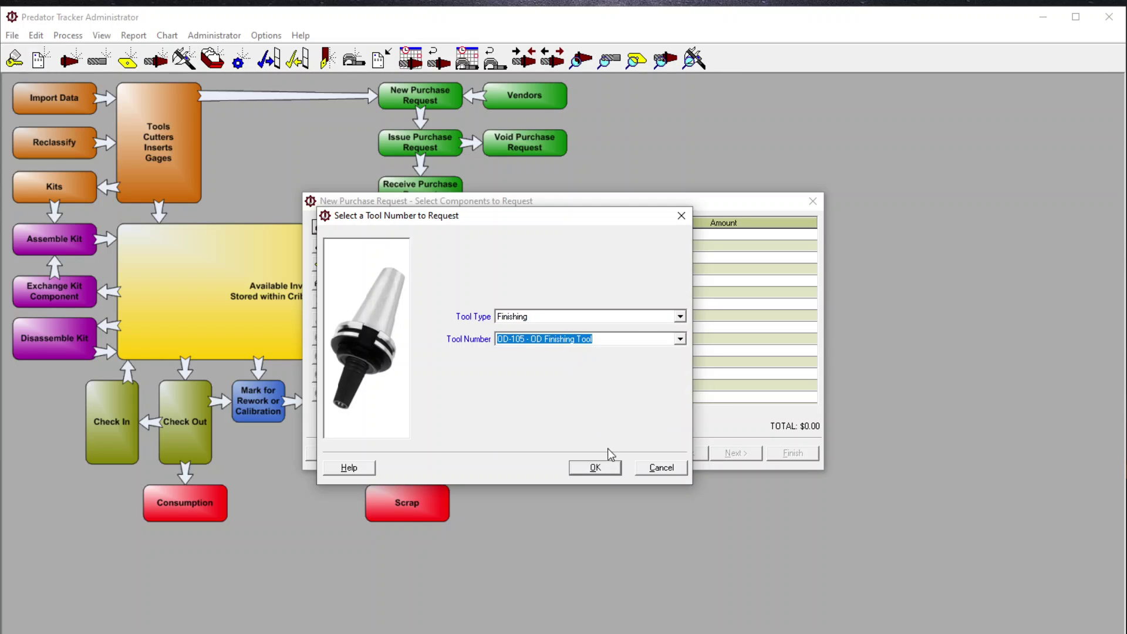
{"action": "left_click", "coordinate": [595, 468]}
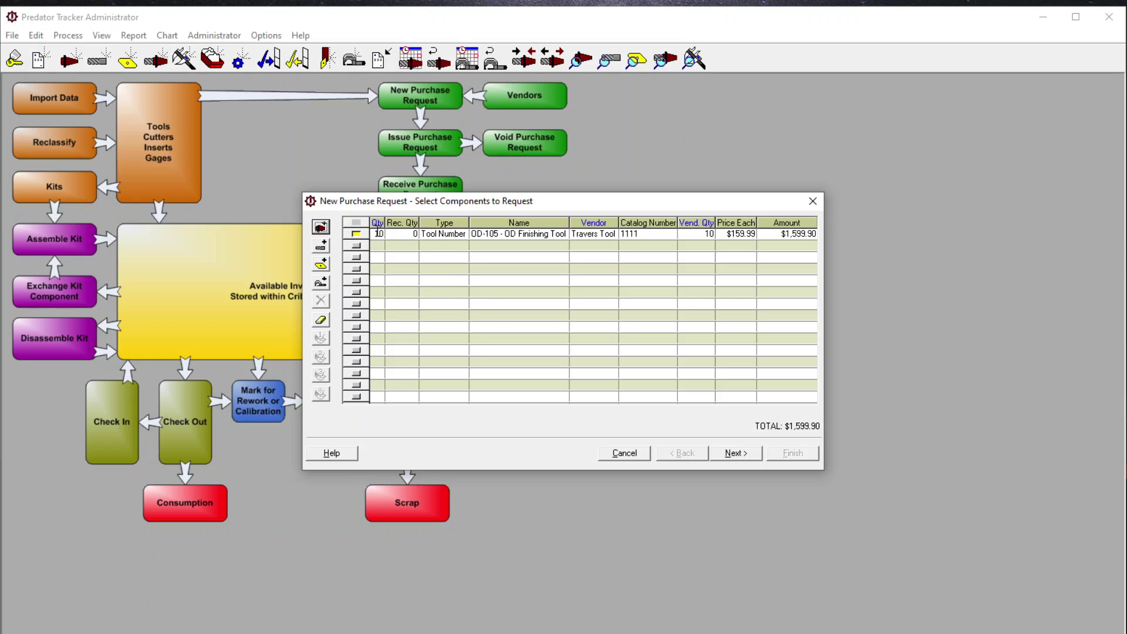
{"action": "left_click", "coordinate": [322, 246]}
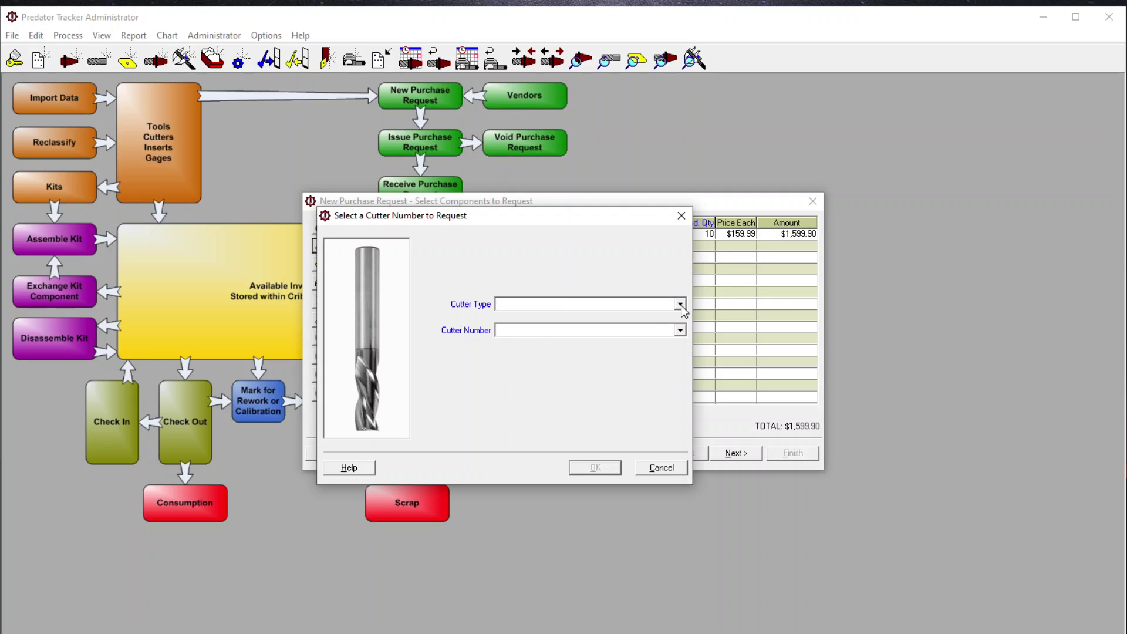
- Add 15 EMF-401 End Mill-Finish cutters at $42.16 each to the request
{"action": "left_click", "coordinate": [680, 304]}
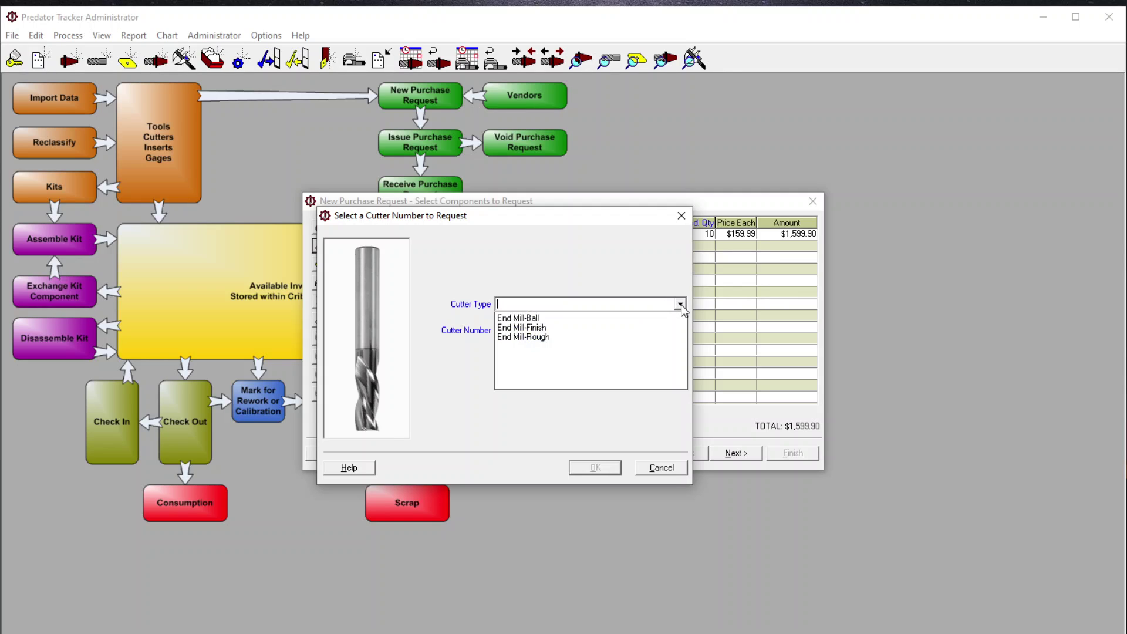
{"action": "left_click", "coordinate": [545, 327]}
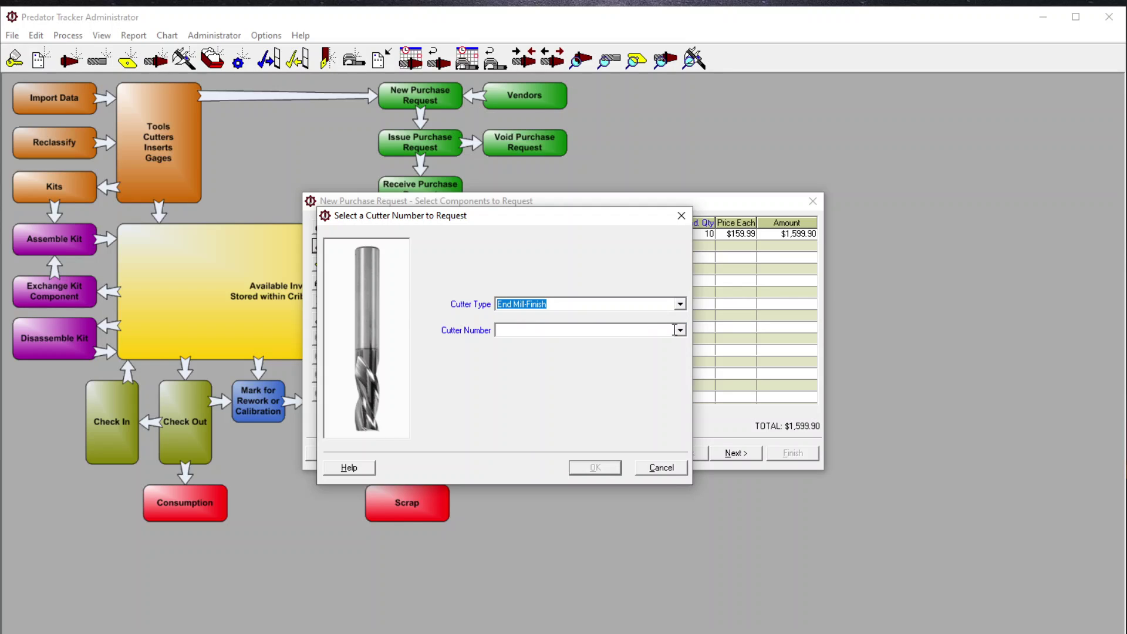
{"action": "left_click", "coordinate": [681, 216]}
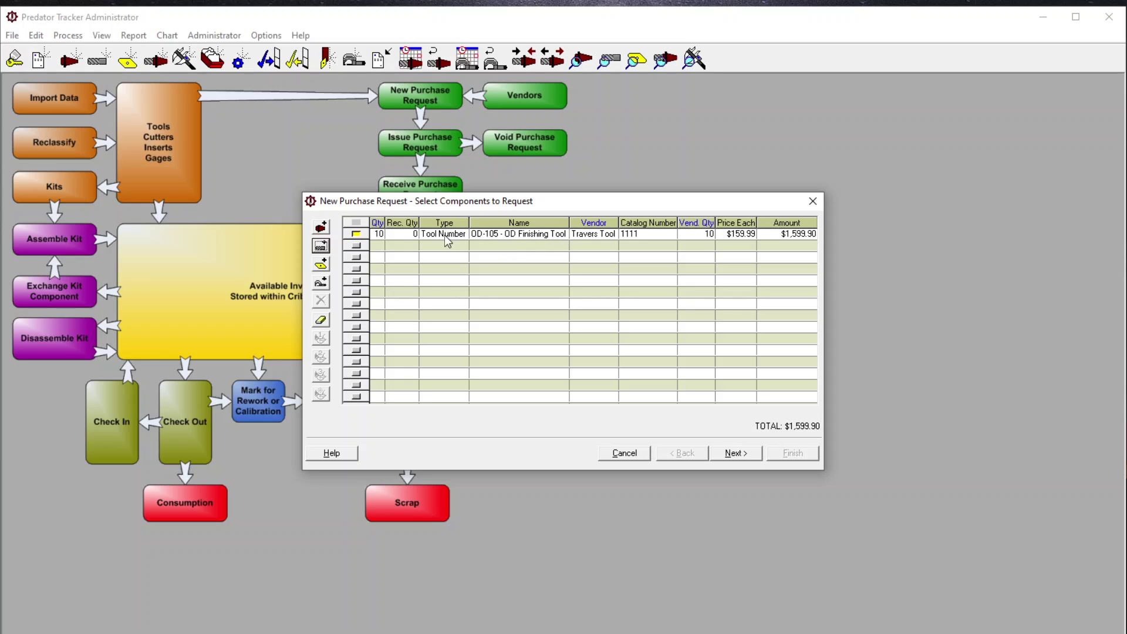
{"action": "left_click", "coordinate": [320, 246]}
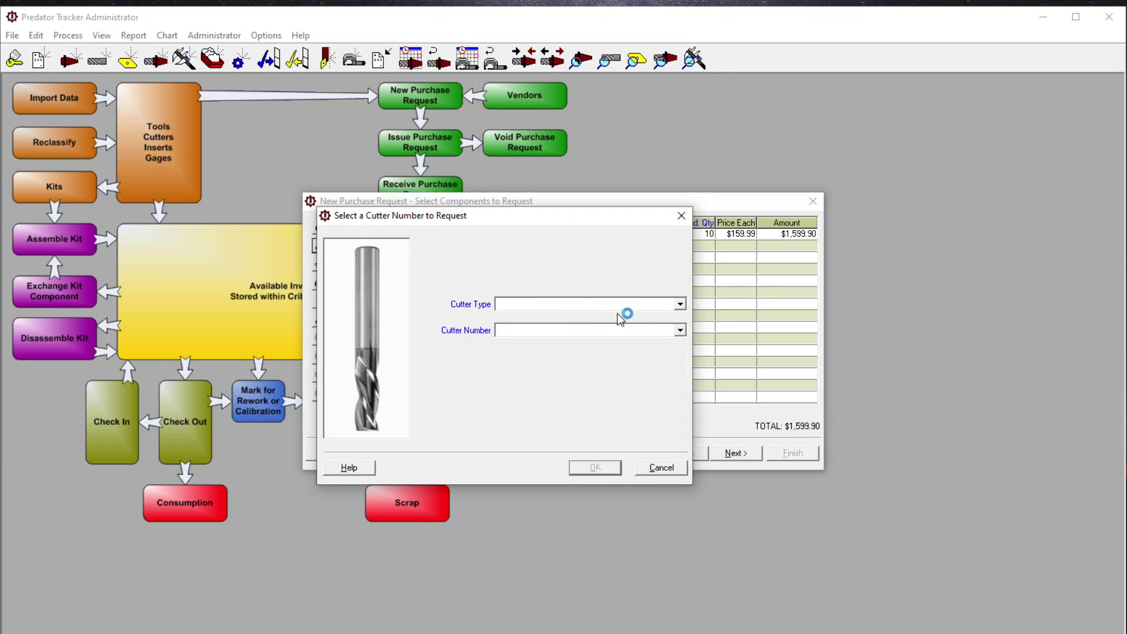
{"action": "left_click", "coordinate": [679, 304]}
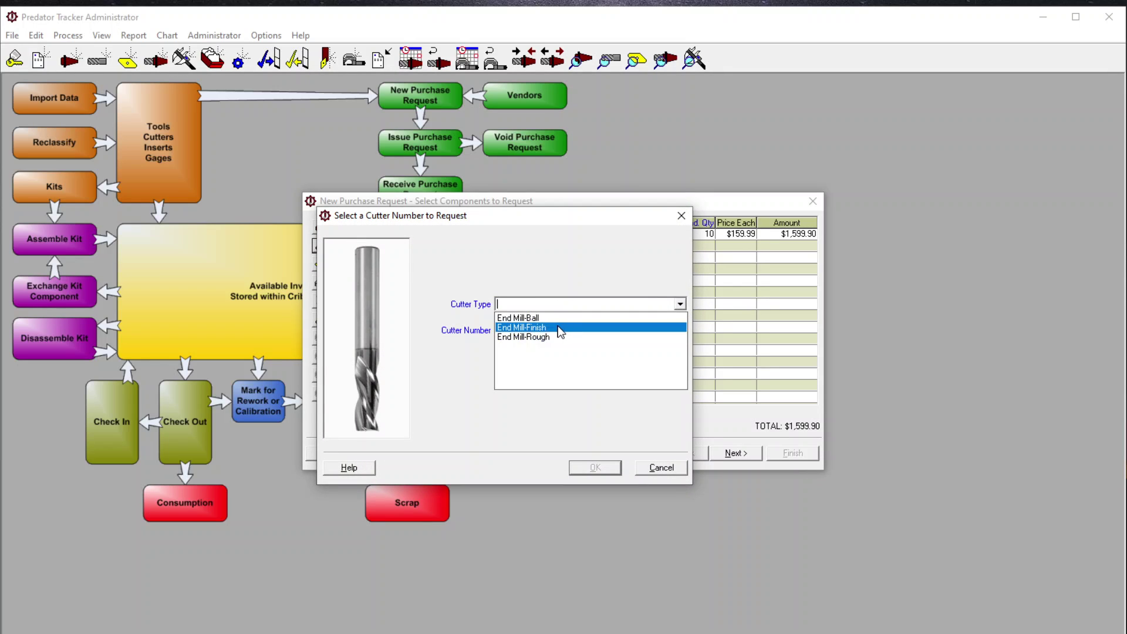
{"action": "left_click", "coordinate": [563, 327]}
{"action": "left_click", "coordinate": [680, 331]}
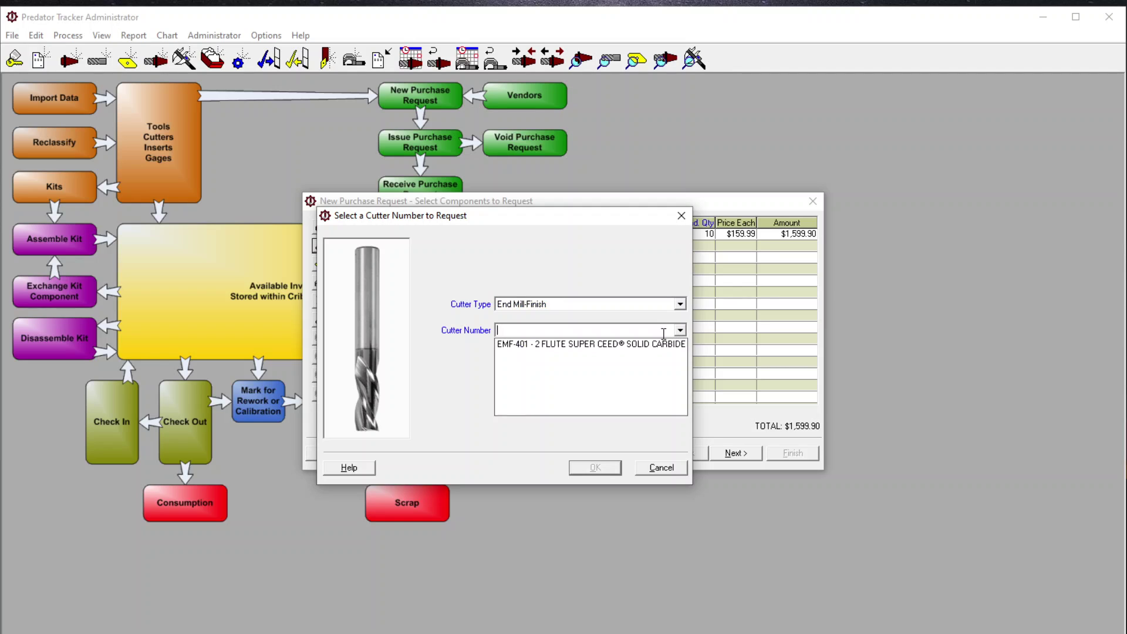
{"action": "left_click", "coordinate": [637, 344]}
{"action": "left_click", "coordinate": [595, 468]}
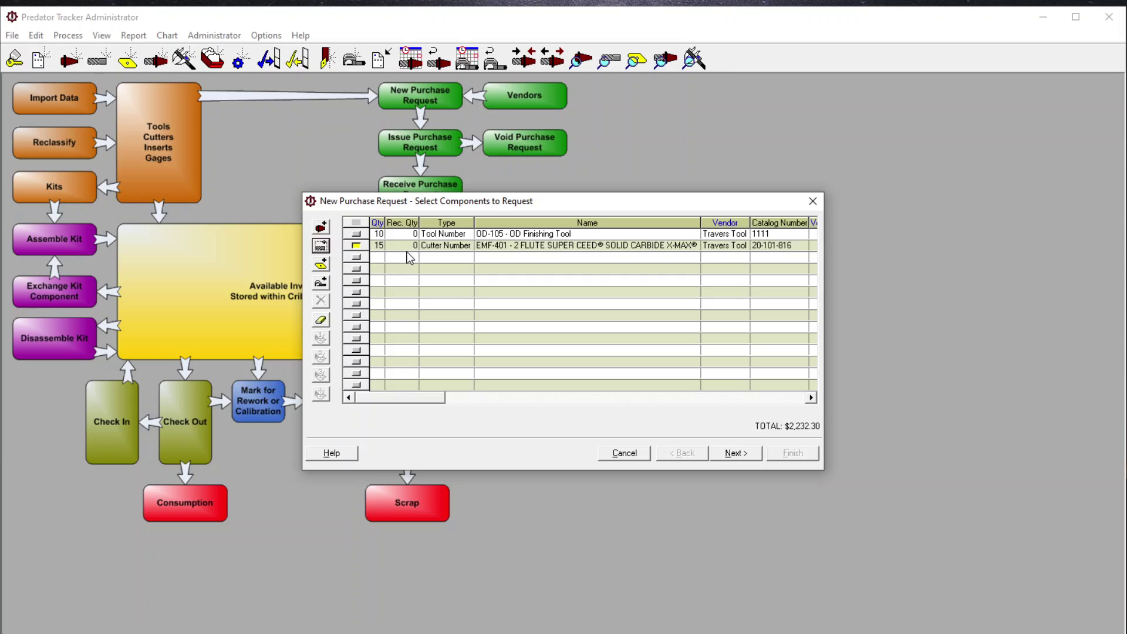
{"action": "left_click_drag", "start_coordinate": [443, 398], "coordinate": [808, 415]}
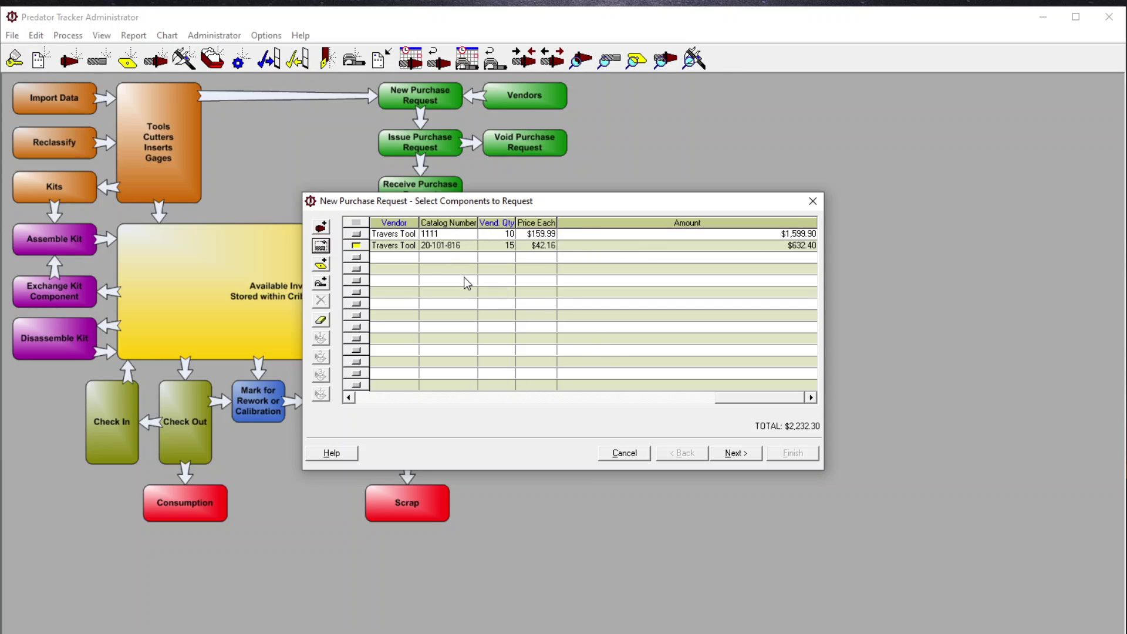
- Add one SEHT 1204 AFSN square insert, then advance to the request information step
{"action": "left_click", "coordinate": [320, 264]}
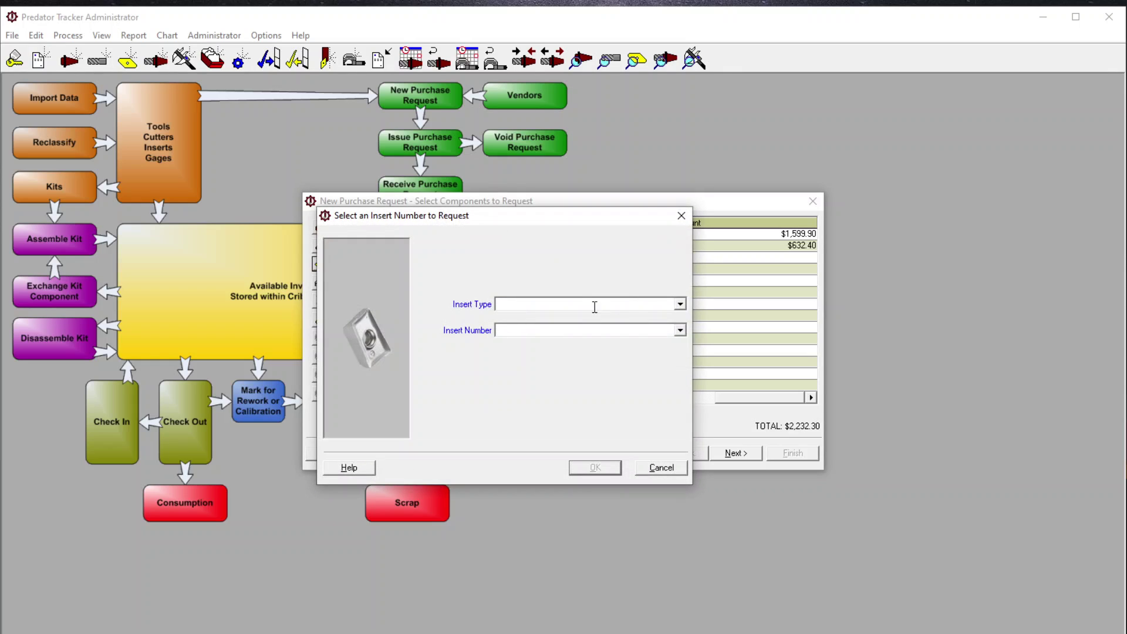
{"action": "left_click", "coordinate": [680, 304]}
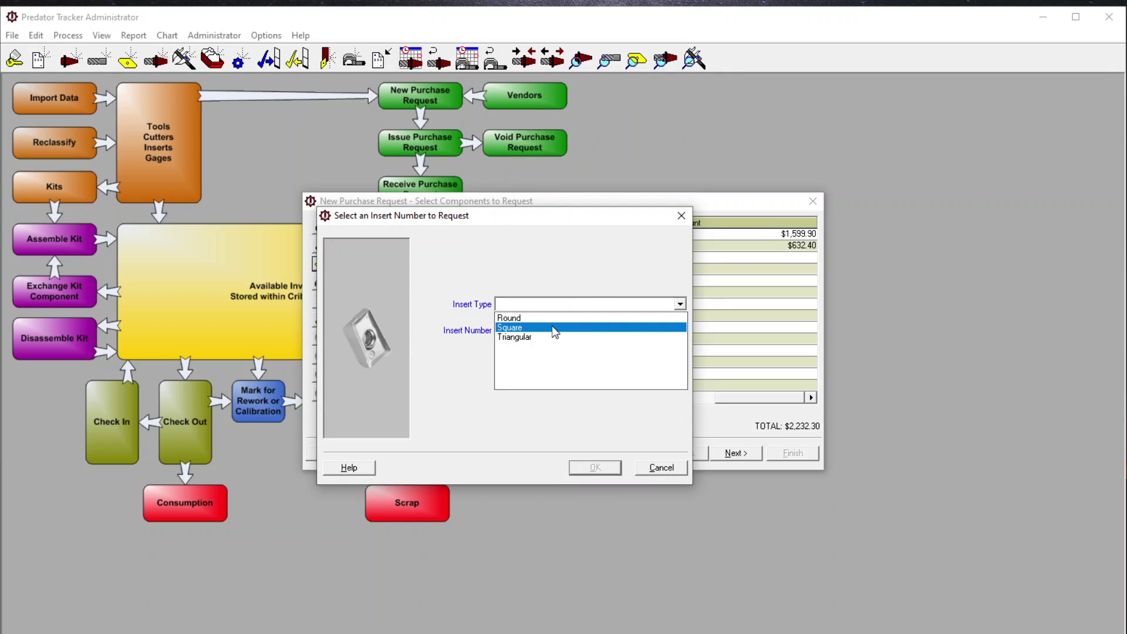
{"action": "left_click", "coordinate": [522, 328]}
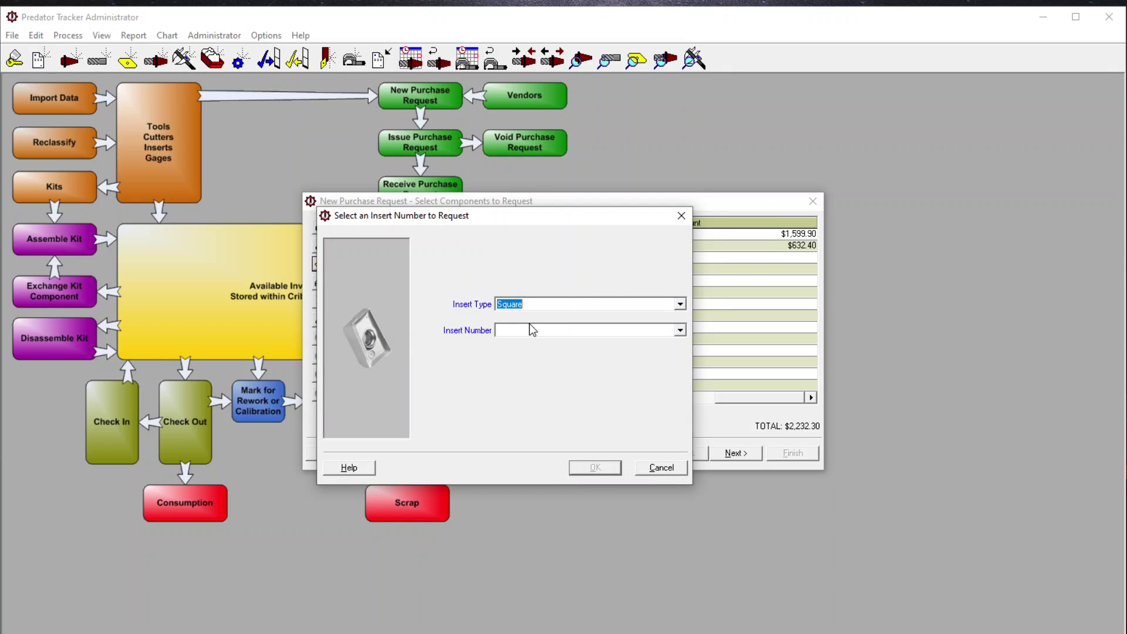
{"action": "left_click", "coordinate": [680, 331]}
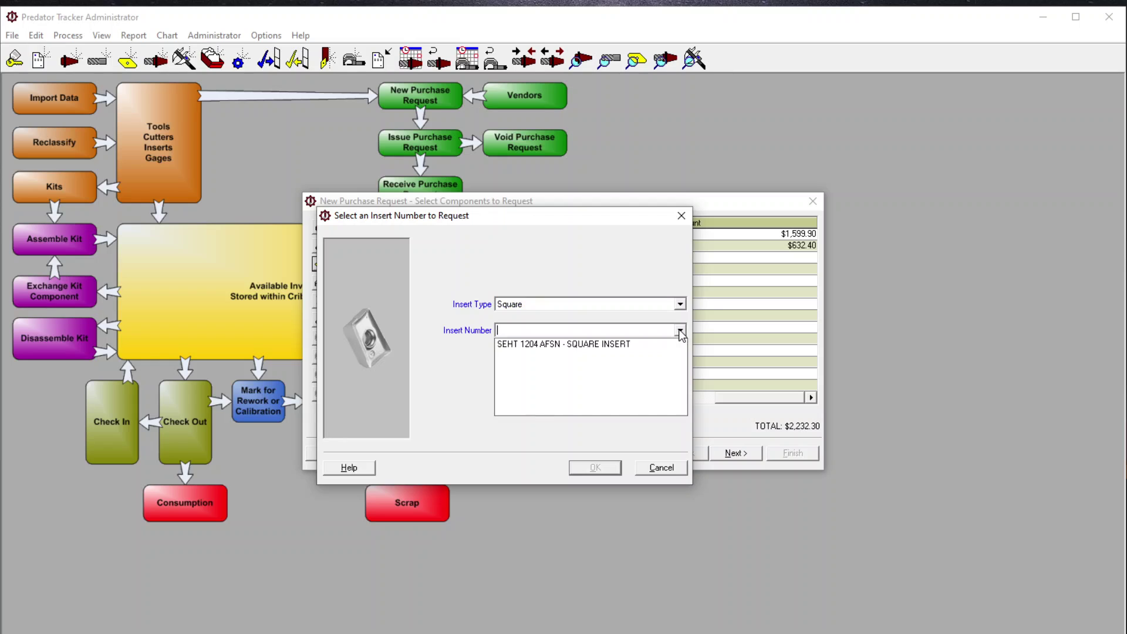
{"action": "left_click", "coordinate": [633, 345]}
{"action": "left_click", "coordinate": [593, 467]}
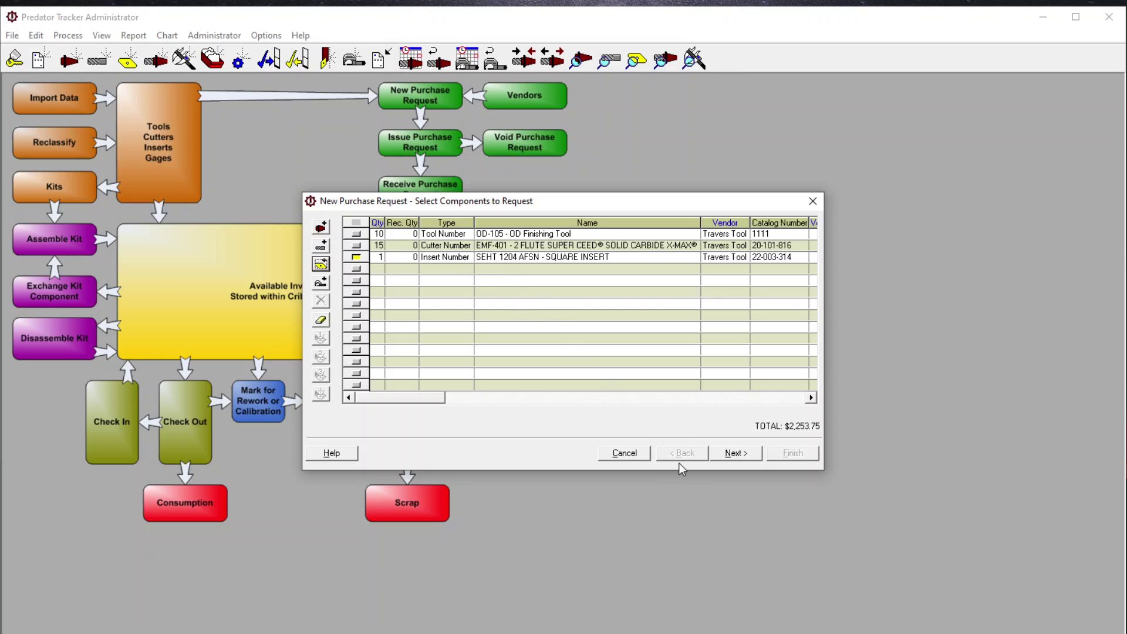
{"action": "left_click", "coordinate": [734, 454]}
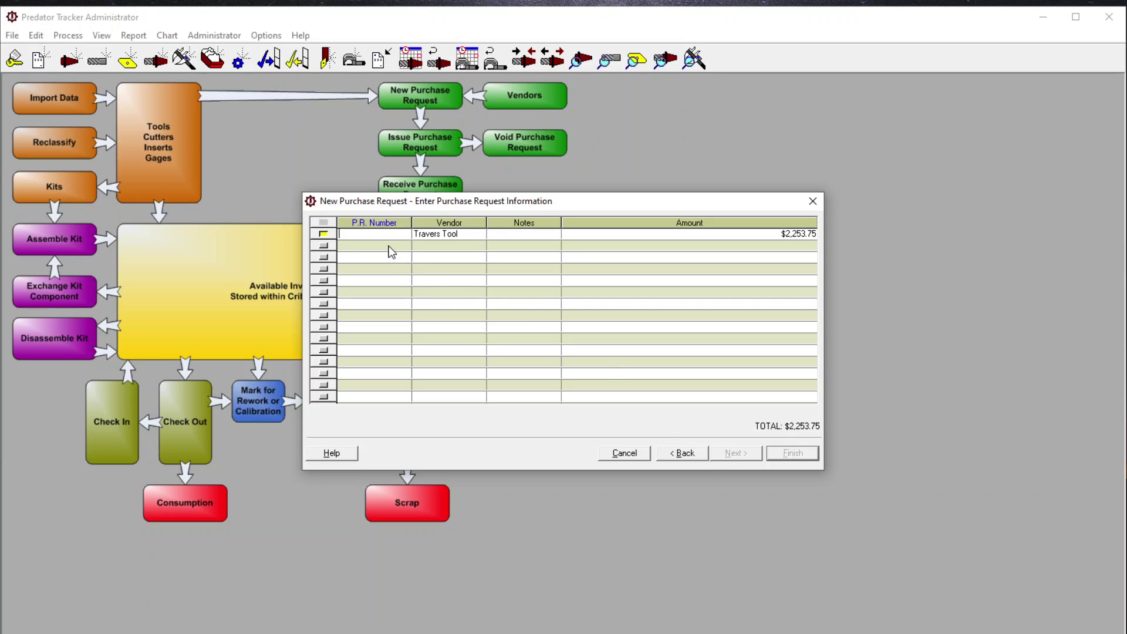
- Enter P.R. number 112233, finish the request, then review and close its Purchase Request Report
{"action": "type", "text": "112233"}
{"action": "key", "text": "Return"}
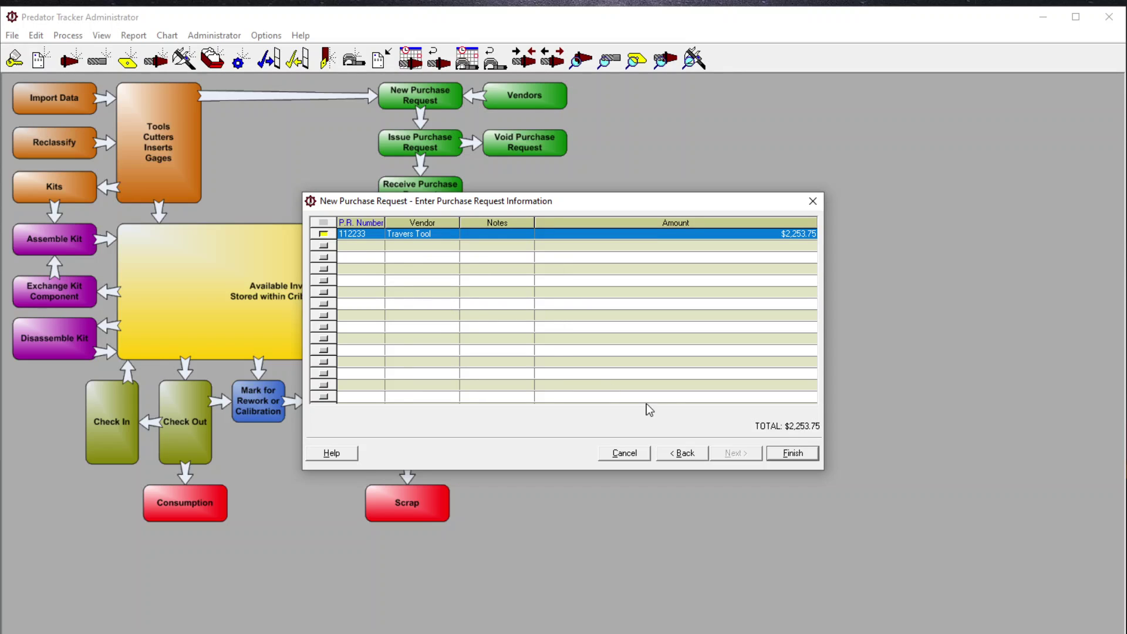
{"action": "left_click", "coordinate": [791, 453]}
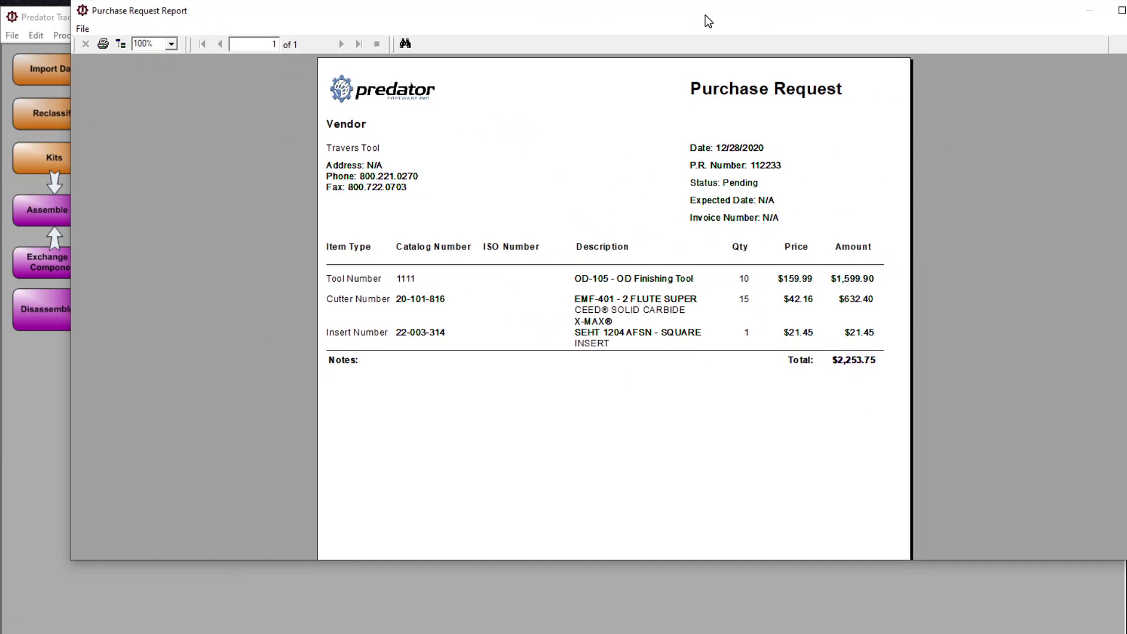
{"action": "left_click_drag", "start_coordinate": [706, 15], "coordinate": [675, 18]}
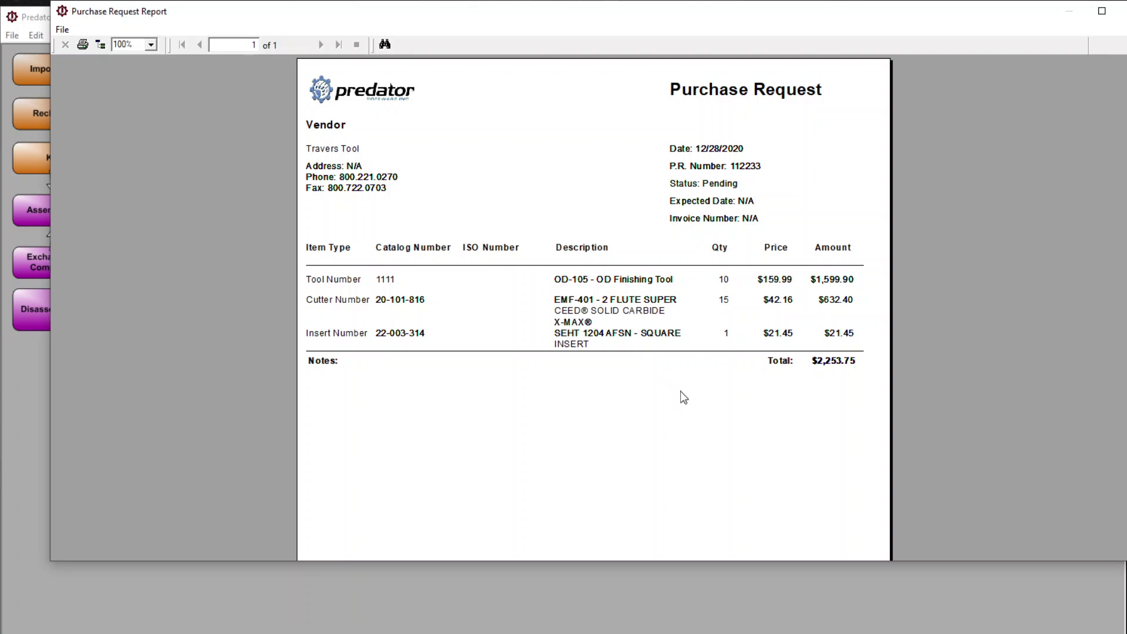
{"action": "left_click", "coordinate": [1121, 10]}
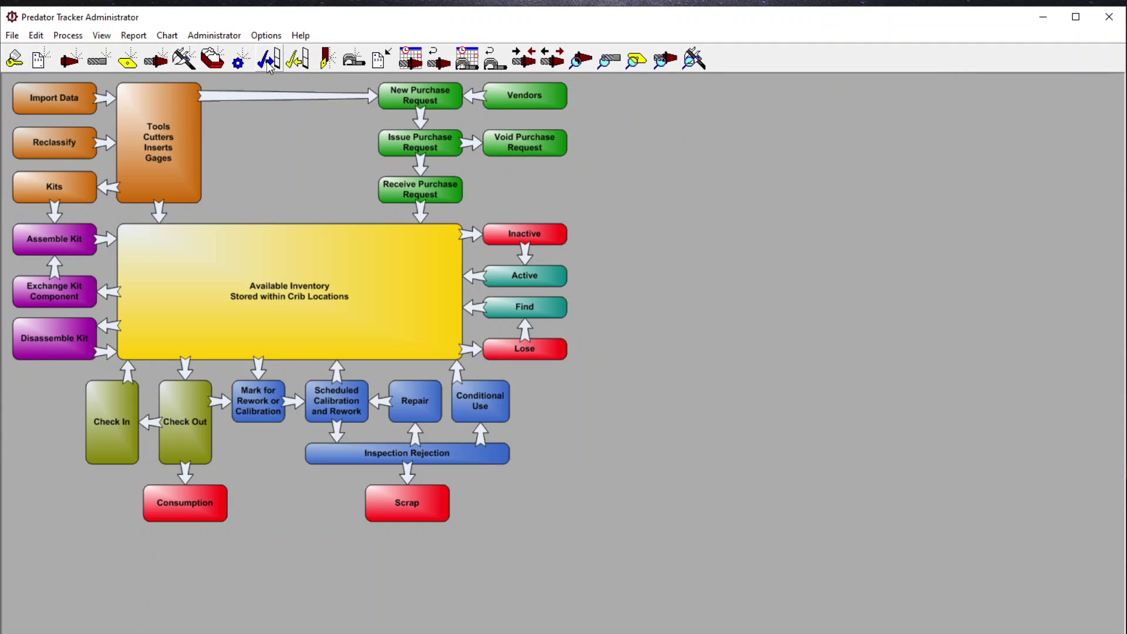
{"action": "left_click", "coordinate": [269, 61]}
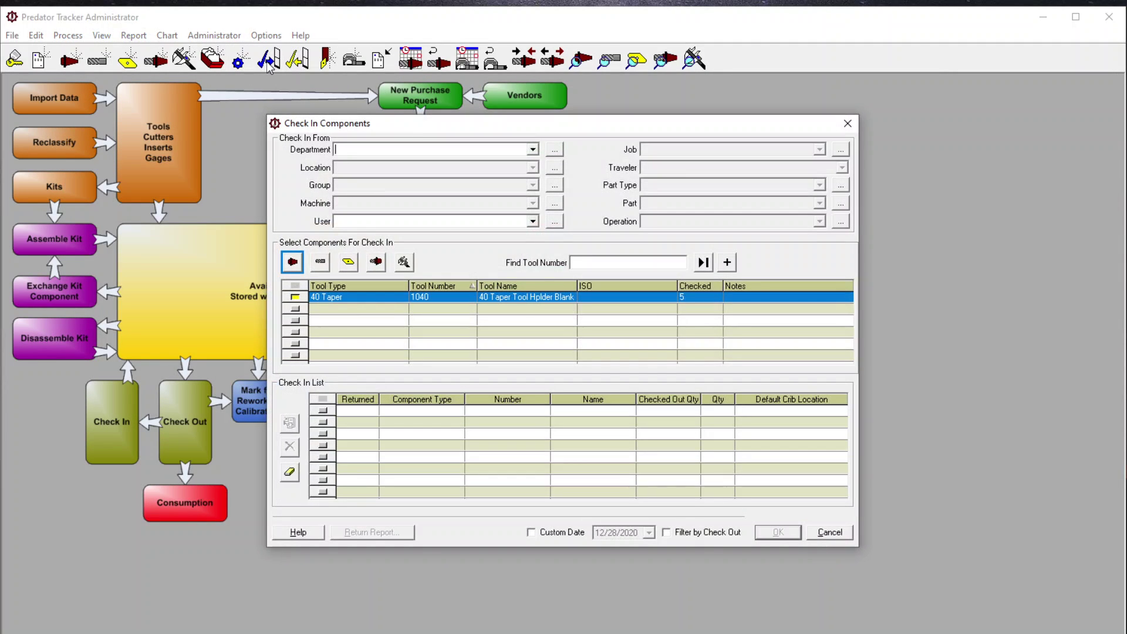
{"action": "left_click", "coordinate": [847, 124]}
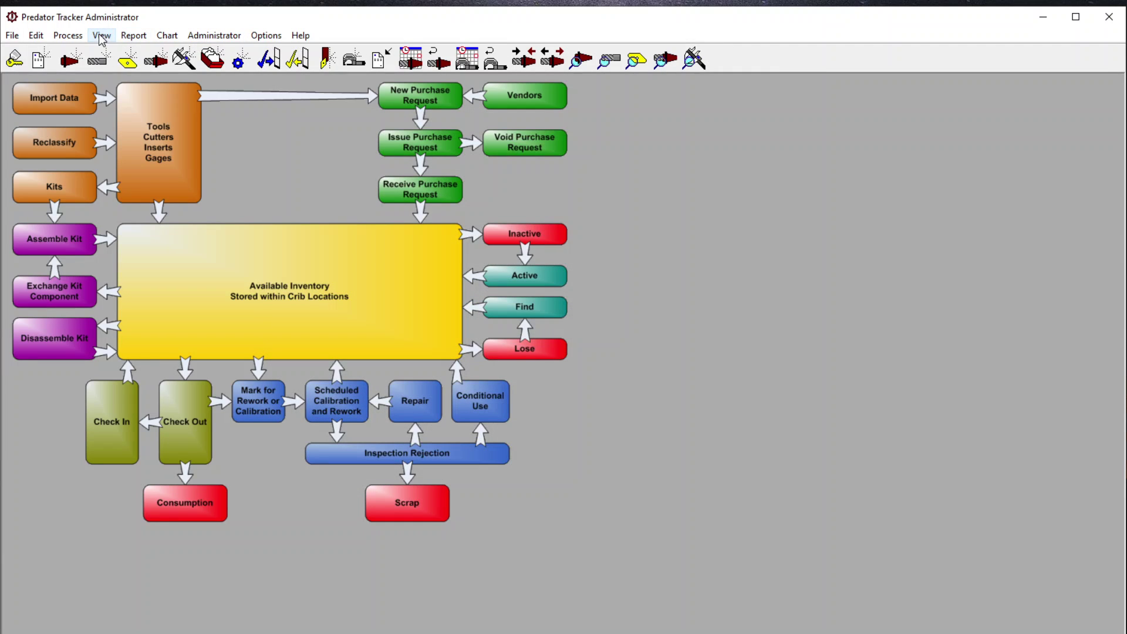
{"action": "left_click", "coordinate": [81, 38]}
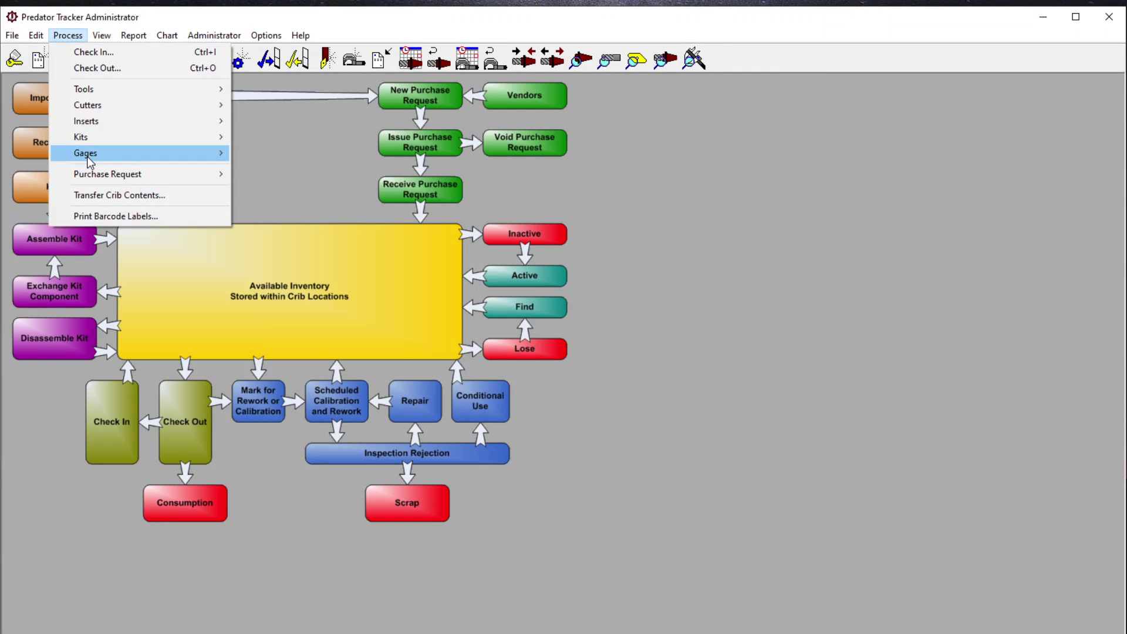
{"action": "mouse_move", "coordinate": [87, 175]}
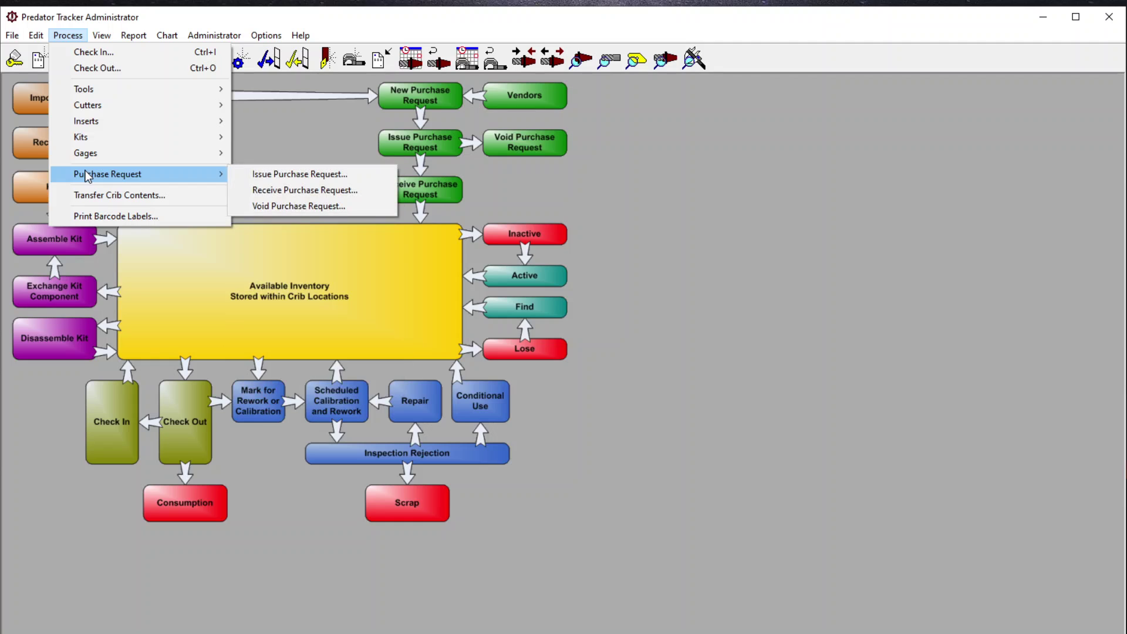
{"action": "left_click", "coordinate": [253, 190]}
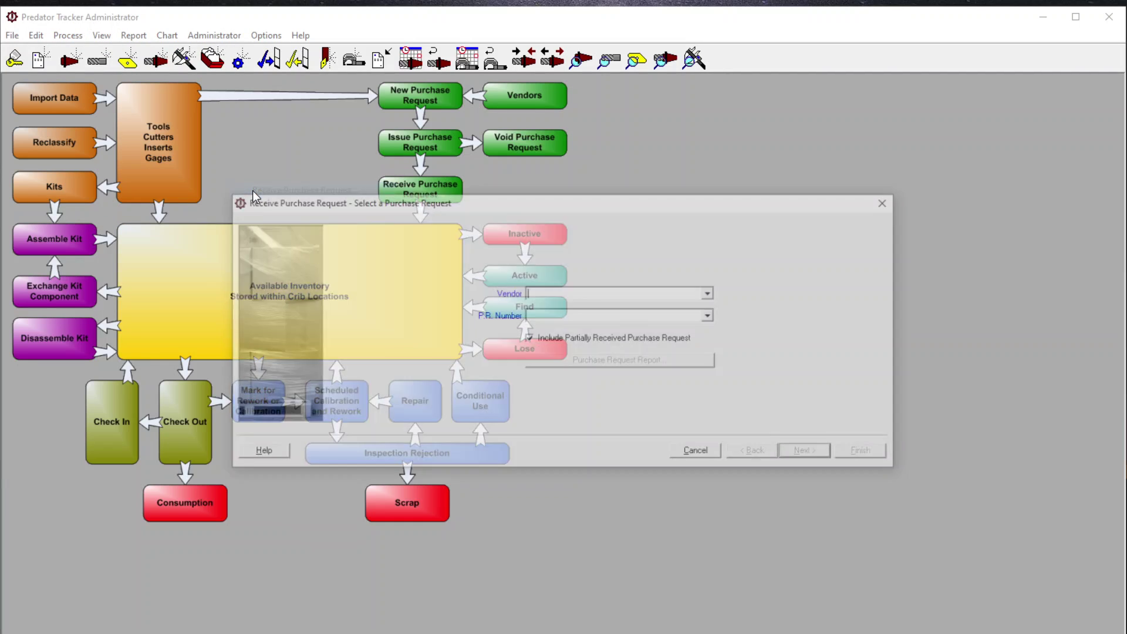
{"action": "left_click", "coordinate": [710, 293]}
{"action": "left_click", "coordinate": [611, 307]}
{"action": "left_click", "coordinate": [710, 316]}
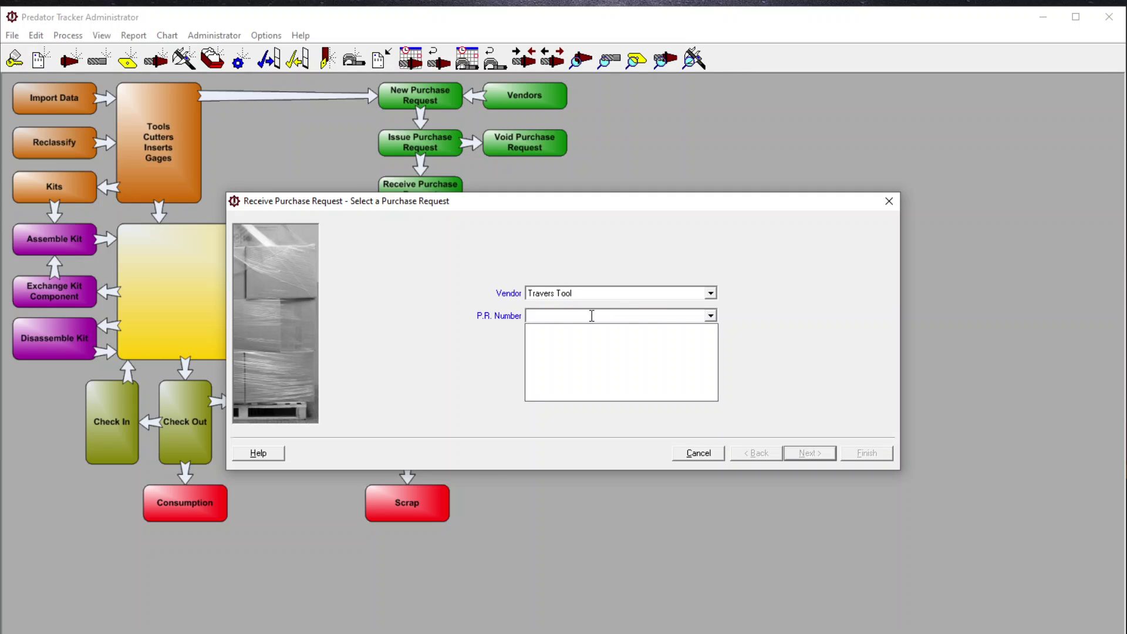
{"action": "type", "text": "112233"}
{"action": "key", "text": "Return"}
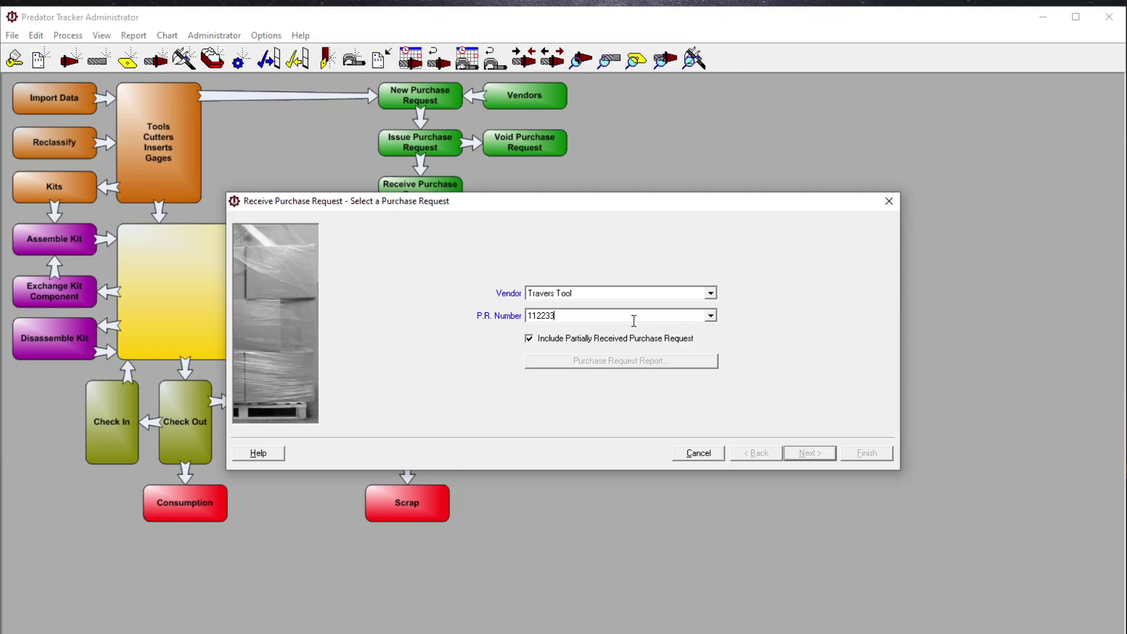
{"action": "double_click", "coordinate": [569, 314]}
{"action": "left_click", "coordinate": [888, 200]}
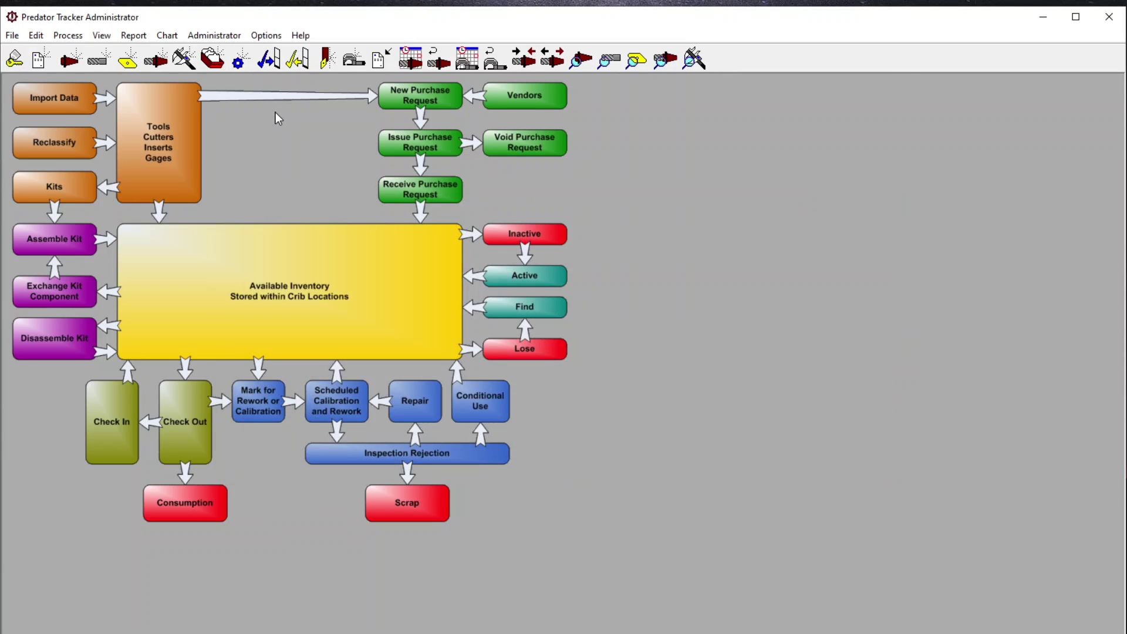